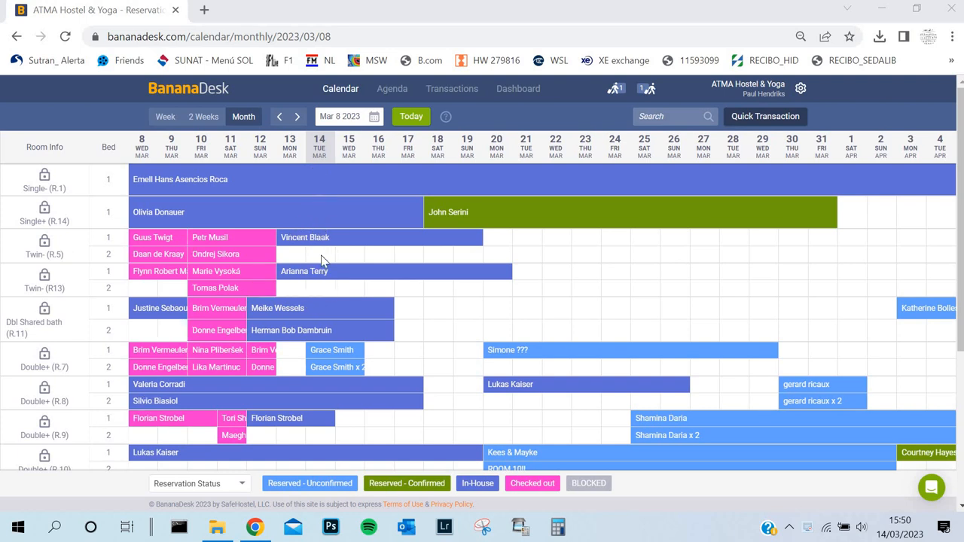
Step: Examine the room and bed reservations across the monthly calendar, from the single rooms through the 6-Bed Dorm (R.12)
scroll(320, 260, "down", 3)
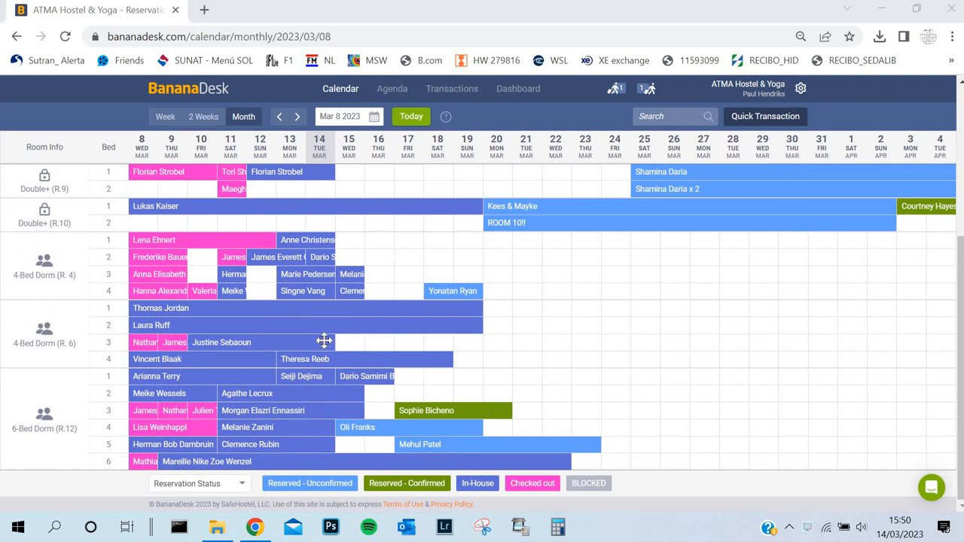
scroll(329, 273, "up", 1)
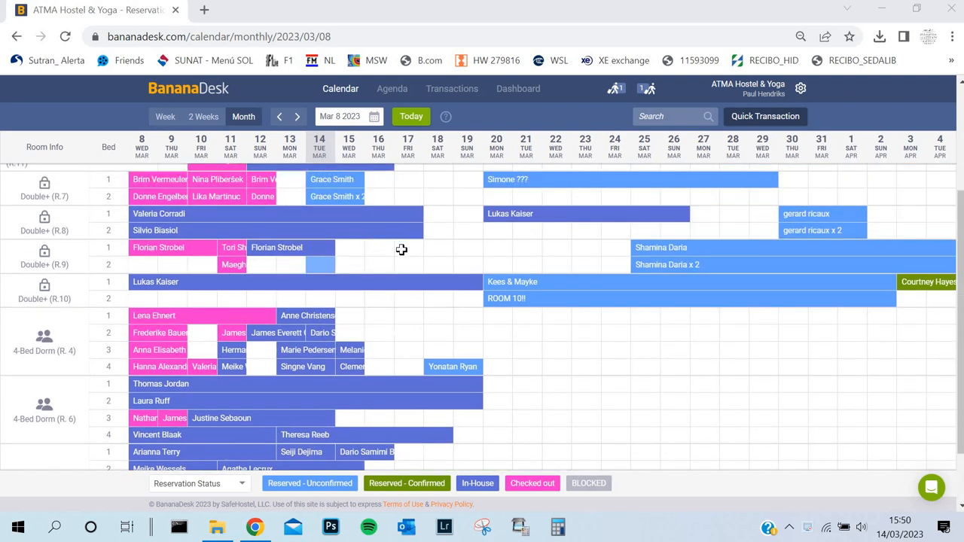
scroll(313, 362, "down", 1)
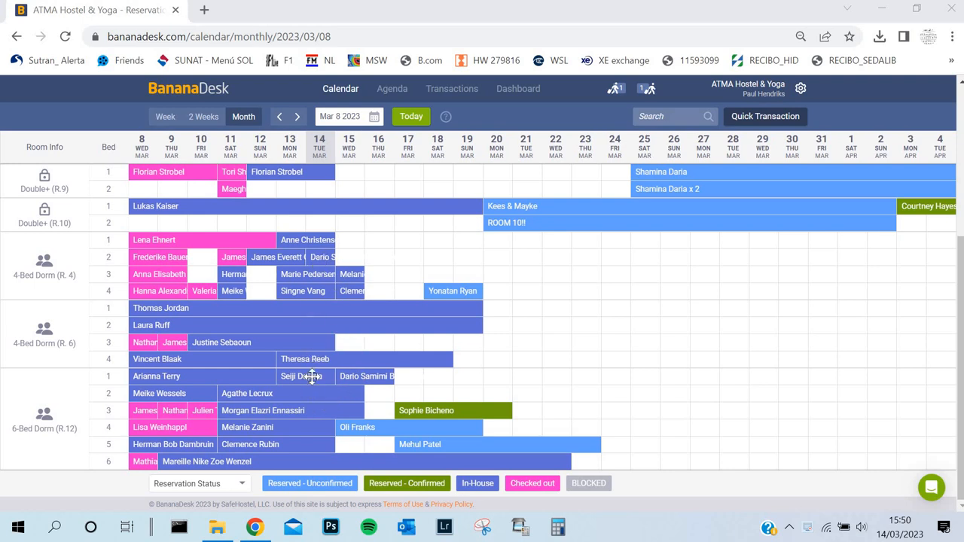
scroll(312, 381, "up", 3)
scroll(314, 369, "down", 1)
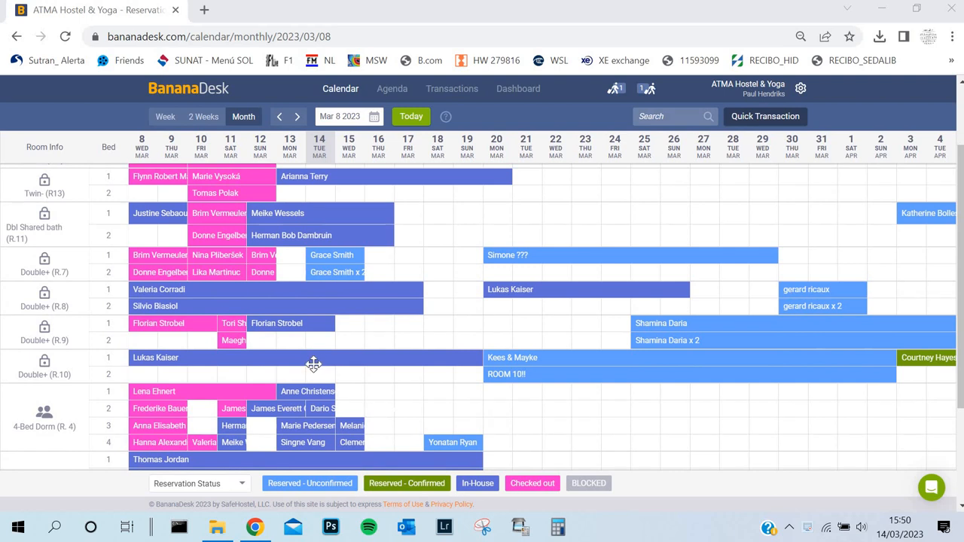
scroll(314, 359, "down", 2)
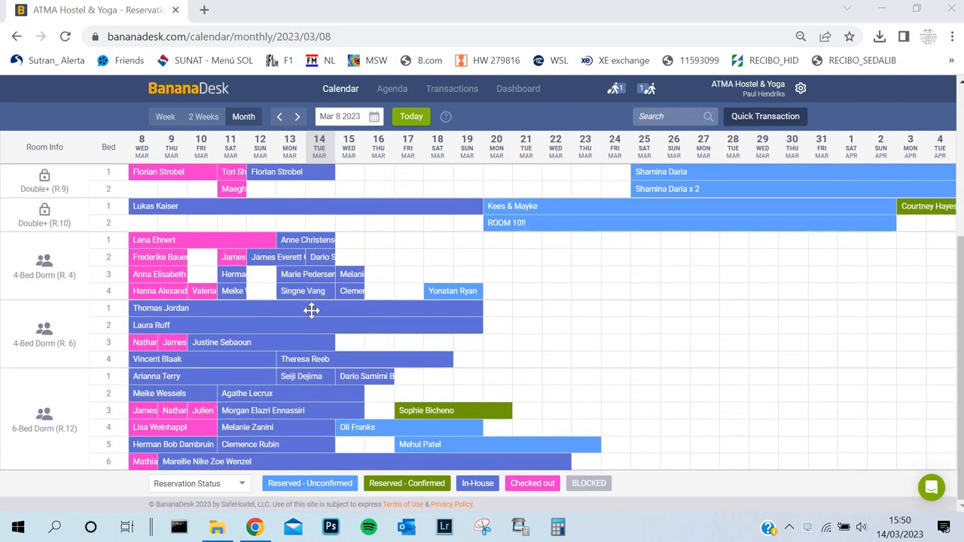
scroll(312, 313, "up", 1)
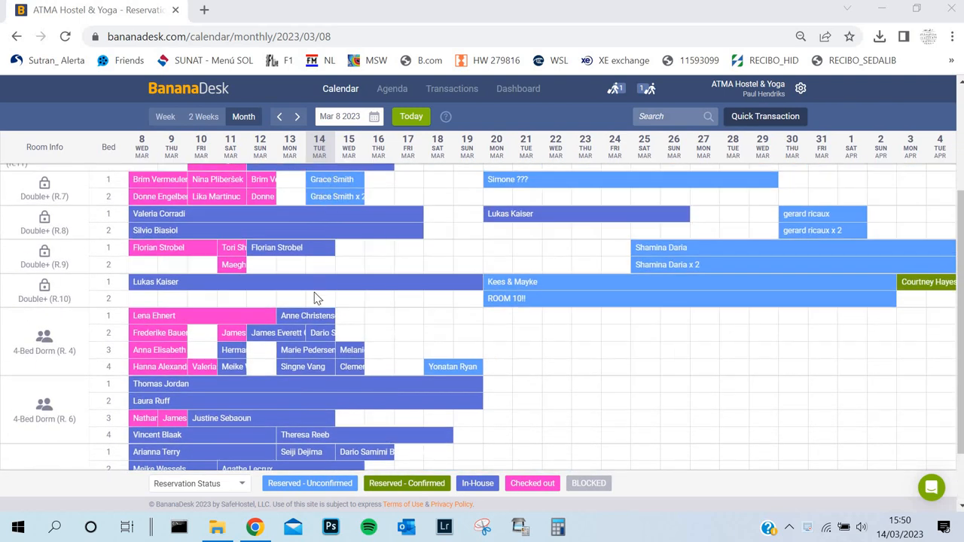
scroll(322, 354, "up", 2)
scroll(323, 425, "down", 3)
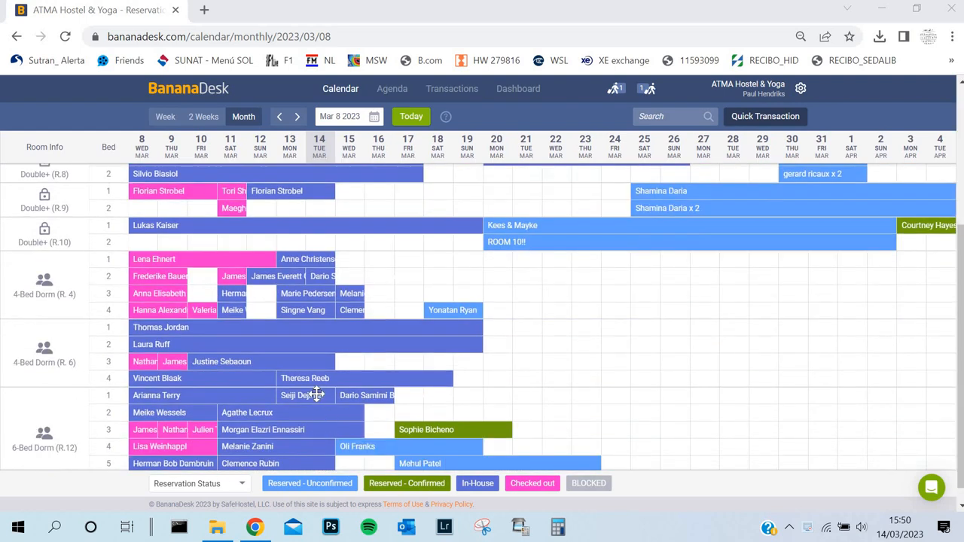
scroll(317, 394, "up", 1)
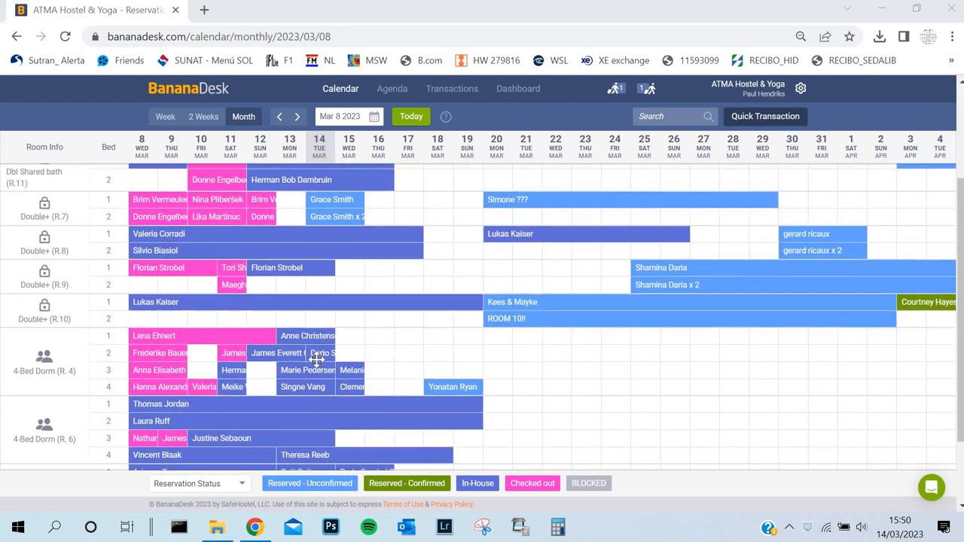
scroll(318, 366, "up", 2)
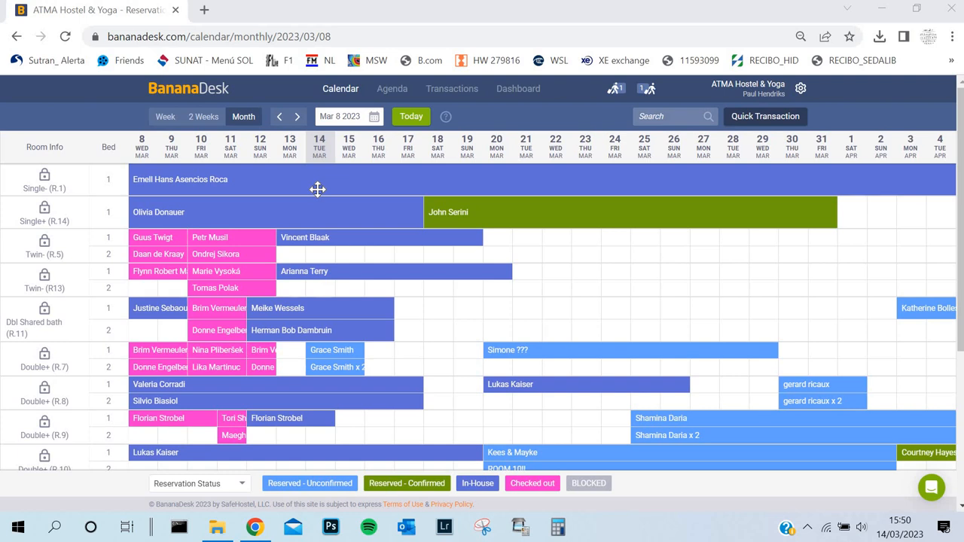
Step: Rearrange the two 15 March bookings in the 4-Bed Dorm (R.4), moving bed 3's booking to bed 4 and bed 4's to bed 2
scroll(313, 327, "down", 3)
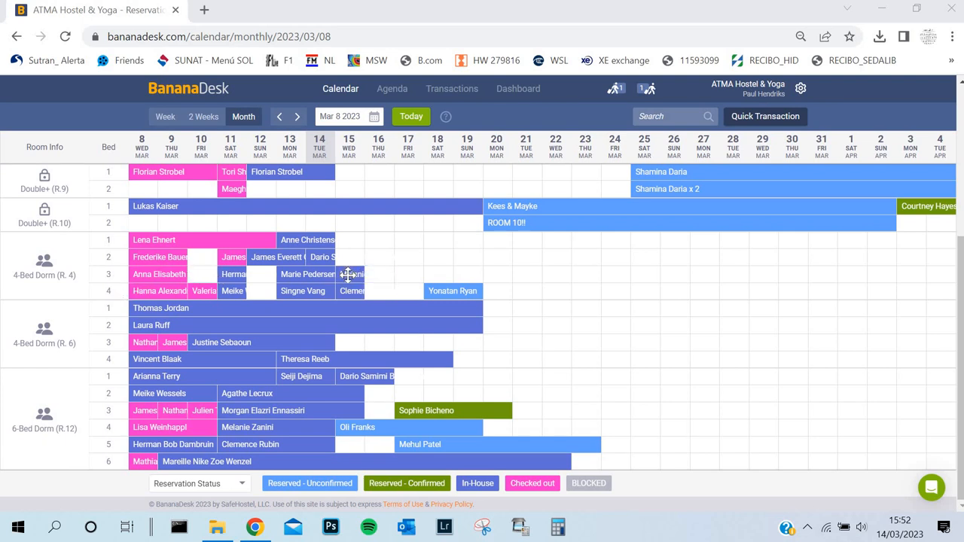
left_click_drag(349, 272, 347, 243)
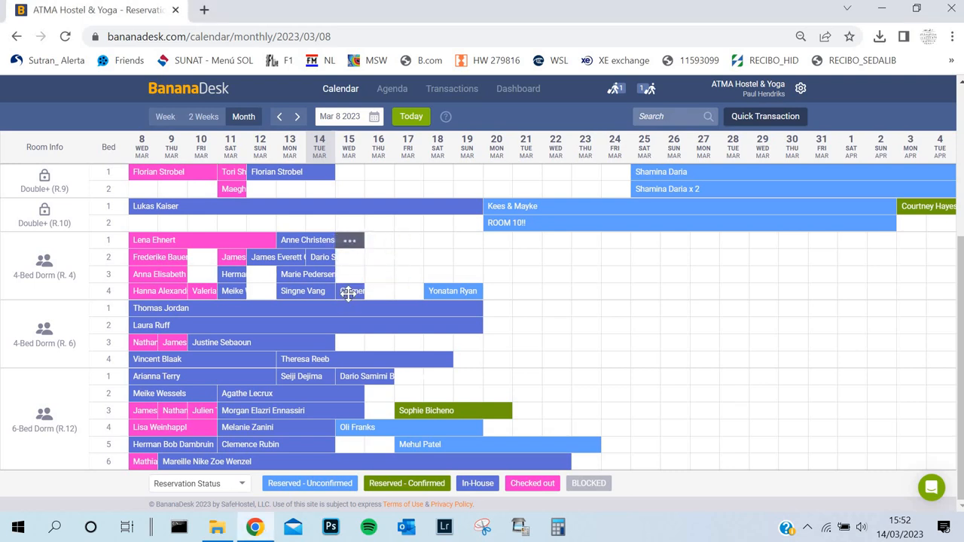
mouse_move(349, 294)
left_mouse_down()
mouse_move(345, 254)
mouse_move(348, 291)
left_mouse_up()
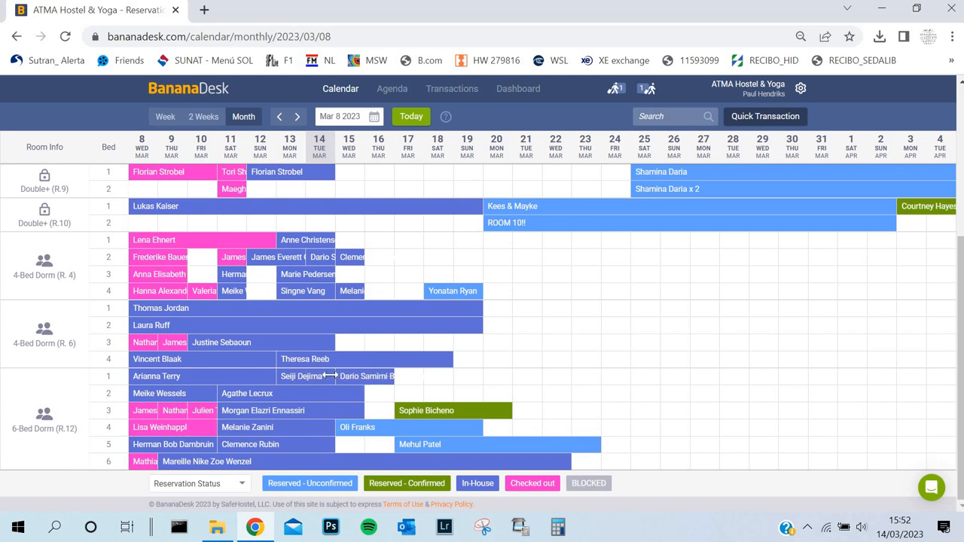
Step: Move the 15–16 March booking in the 6-Bed Dorm (R.12) from bed 1 to bed 5, and return it to bed 1
left_click_drag(347, 376, 347, 442)
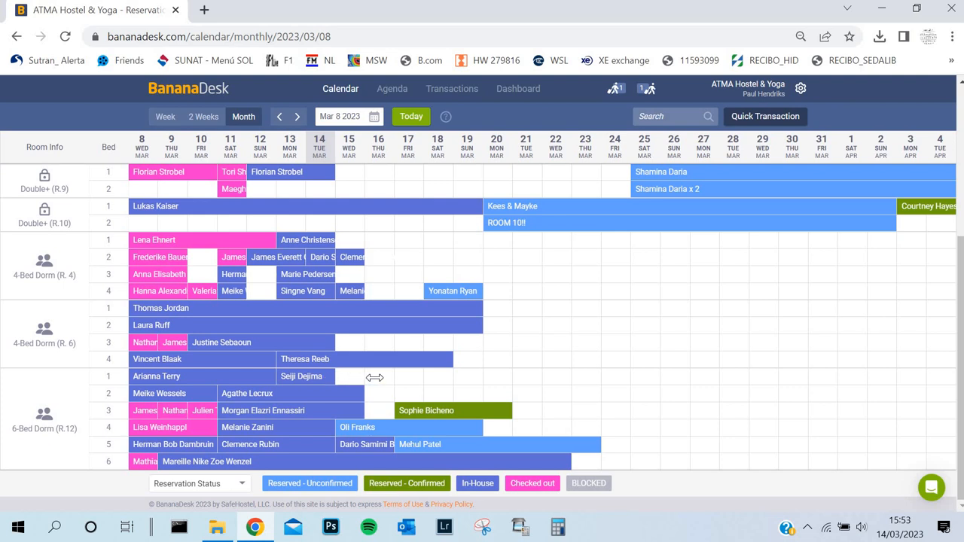
left_click_drag(374, 378, 332, 384)
left_click_drag(347, 445, 348, 378)
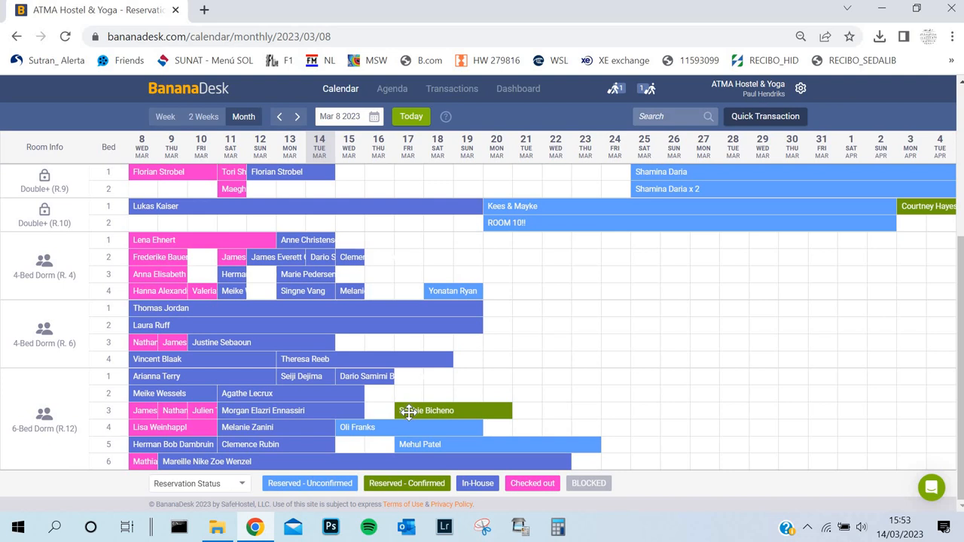
Step: Move the confirmed 17 March booking to bed 1 in the 6-Bed Dorm (R.12) and the 18 March booking to bed 2 in R.4
left_click_drag(407, 411, 408, 396)
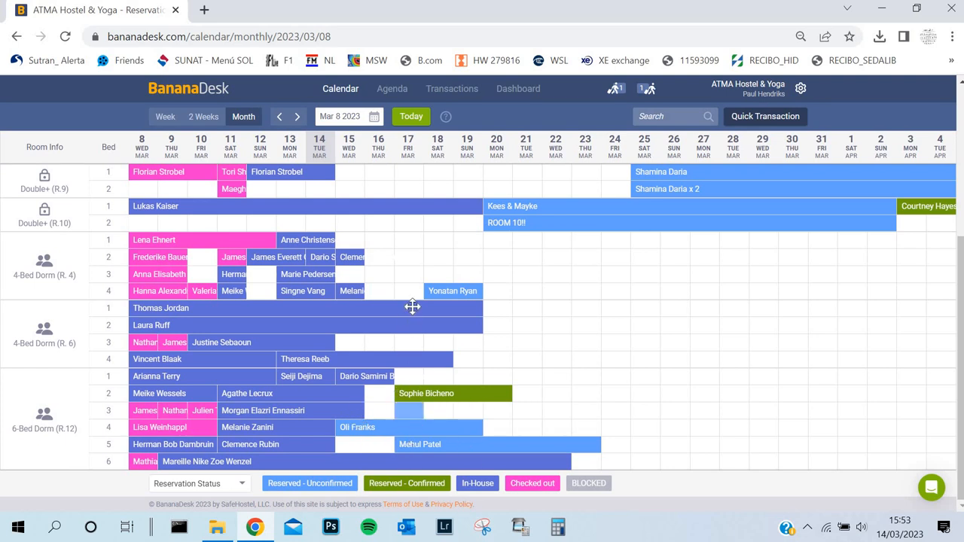
left_click_drag(435, 290, 430, 257)
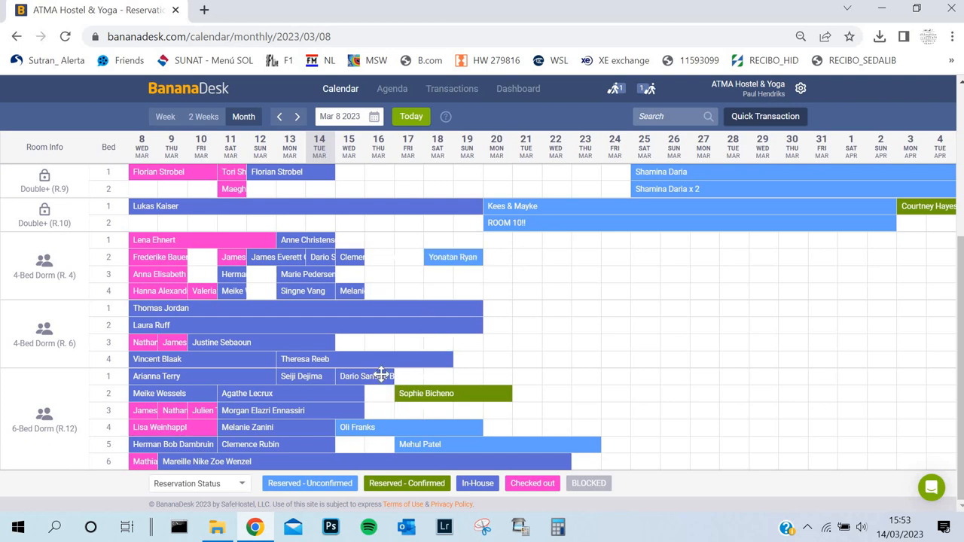
left_click_drag(404, 384, 386, 391)
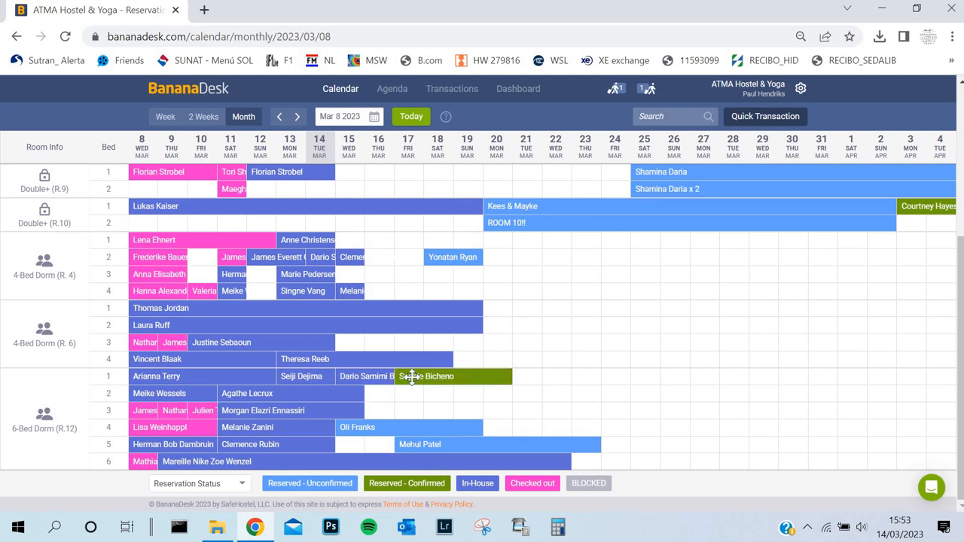
Step: Try to add nights to the 15–16 March booking in bed 1 of the 6-Bed Dorm (R.12), and reload the calendar page
left_click(374, 376)
left_click(382, 404)
left_click(407, 390)
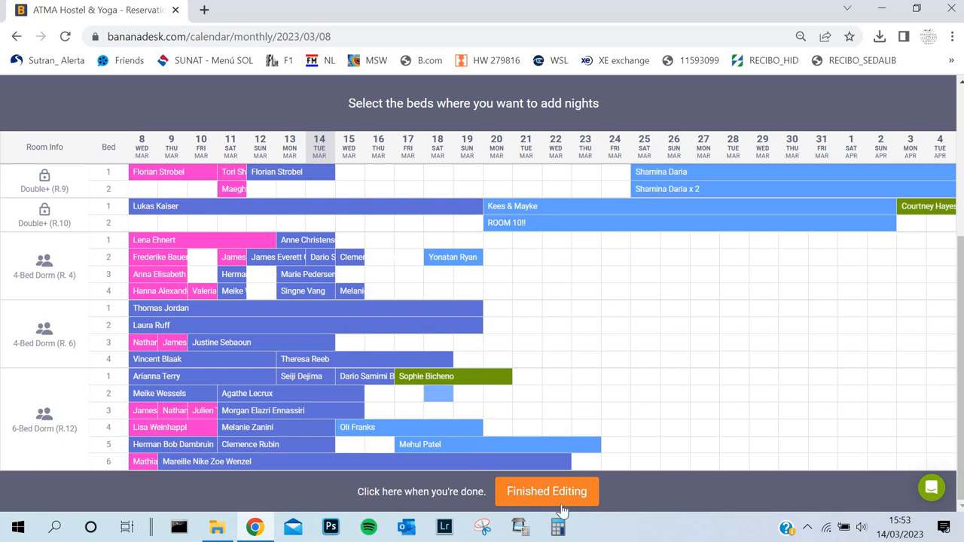
left_click(536, 491)
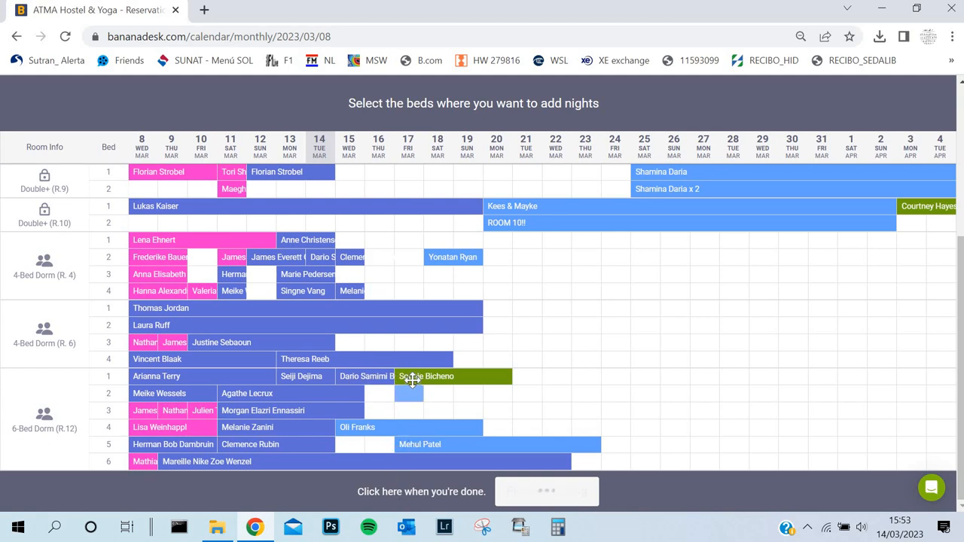
left_click(412, 392)
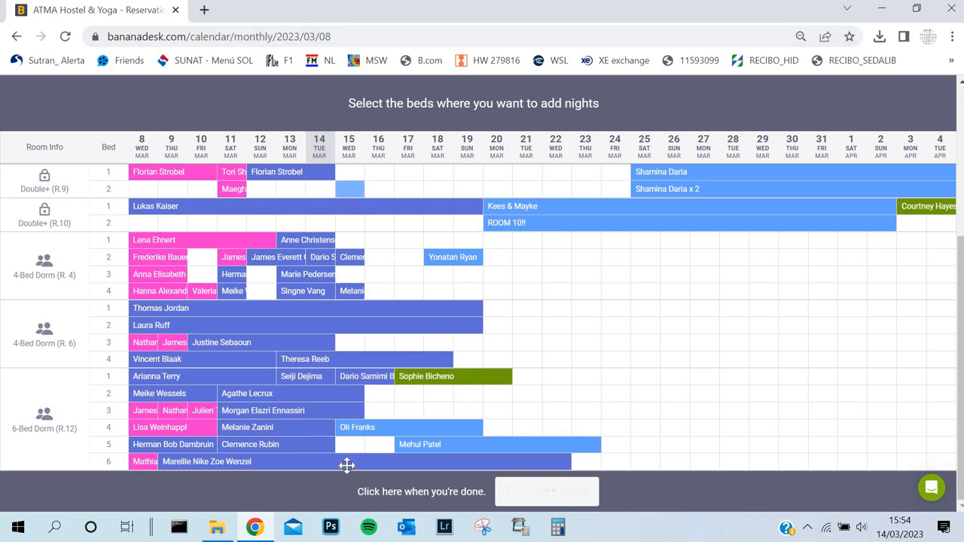
left_click(368, 41)
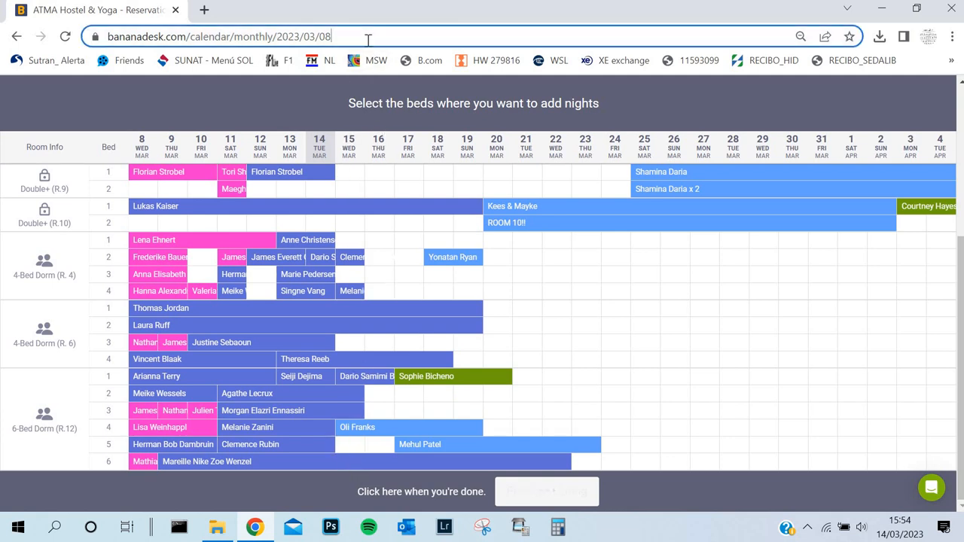
key("Return")
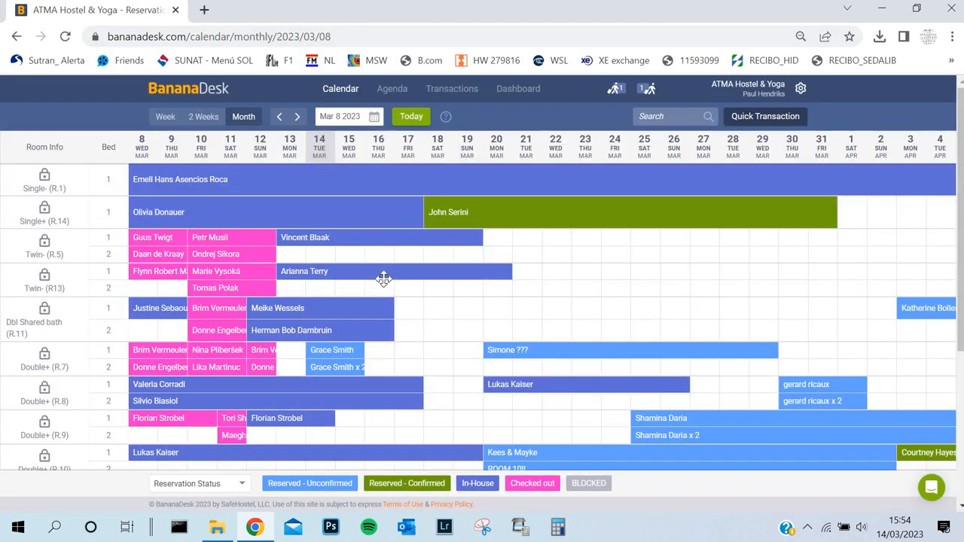
Step: In the 4-Bed Dorm (R.4), move bed 2's 15 March booking to bed 3 and its 18 March booking to bed 4
scroll(378, 292, "down", 3)
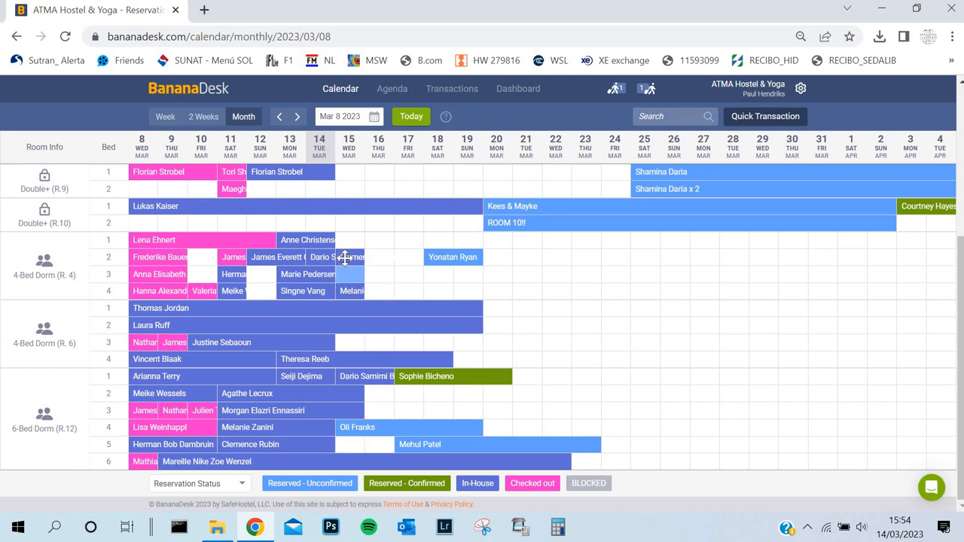
left_click_drag(343, 258, 344, 274)
left_click_drag(439, 258, 439, 290)
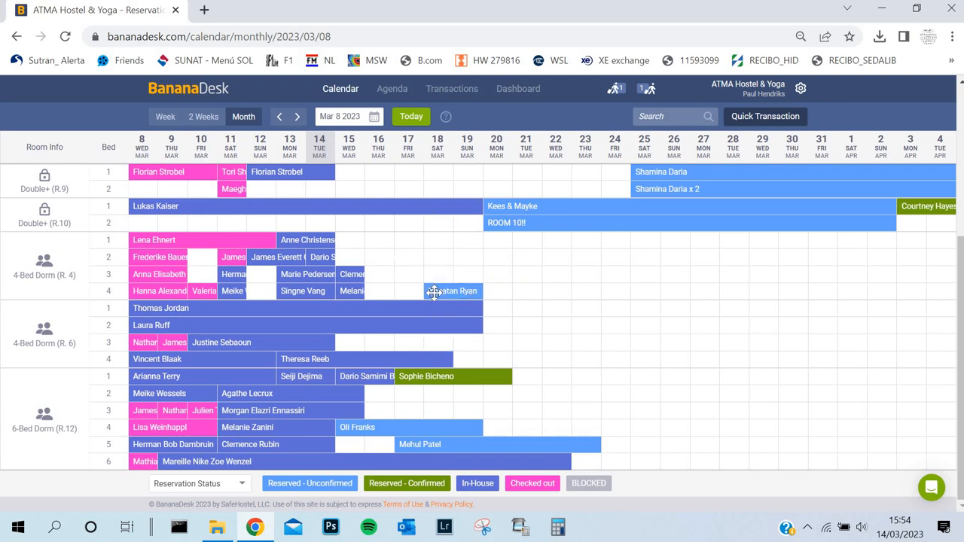
Step: Try the 18 March booking from R.4 in bed 3 of the 4-Bed Dorm (R.6), and return it to bed 4 of R.4
mouse_move(434, 292)
left_mouse_down()
mouse_move(434, 397)
mouse_move(436, 293)
left_mouse_up()
left_click_drag(437, 291, 437, 342)
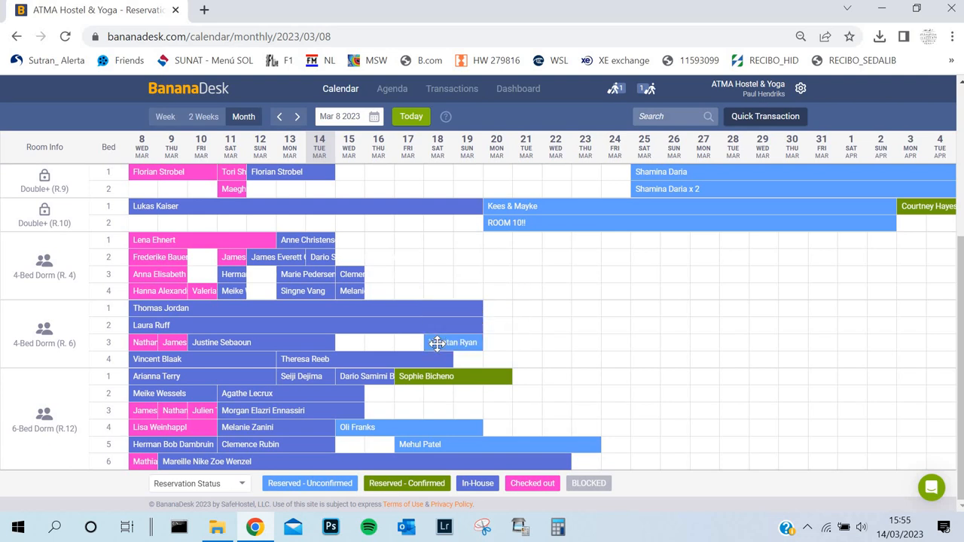
left_click_drag(436, 342, 436, 245)
left_click_drag(443, 290, 438, 342)
left_click_drag(438, 343, 438, 292)
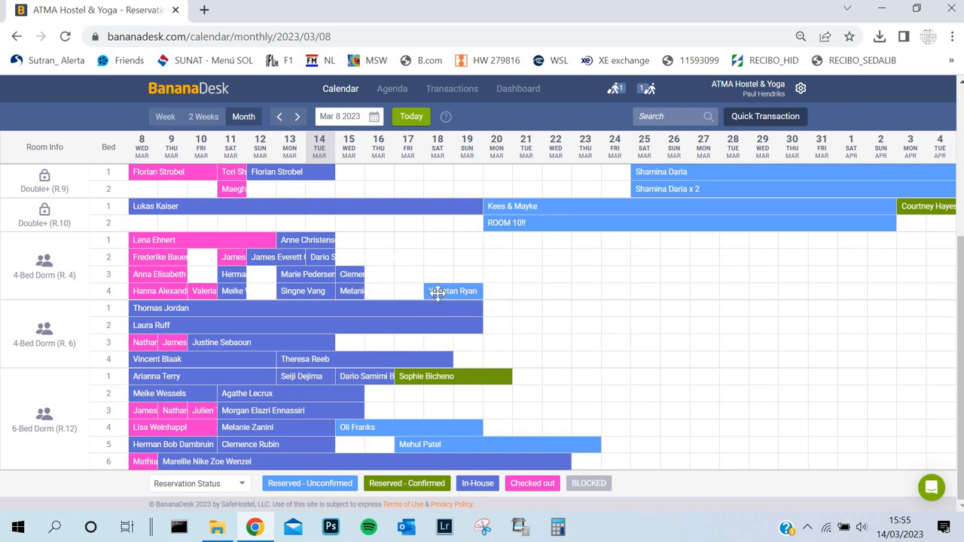
Step: Move the 18 March booking to bed 3 in the 4-Bed Dorm (R.4) and the confirmed 17 March booking to bed 3 in R.12
left_click_drag(437, 291, 435, 314)
left_click_drag(440, 291, 437, 275)
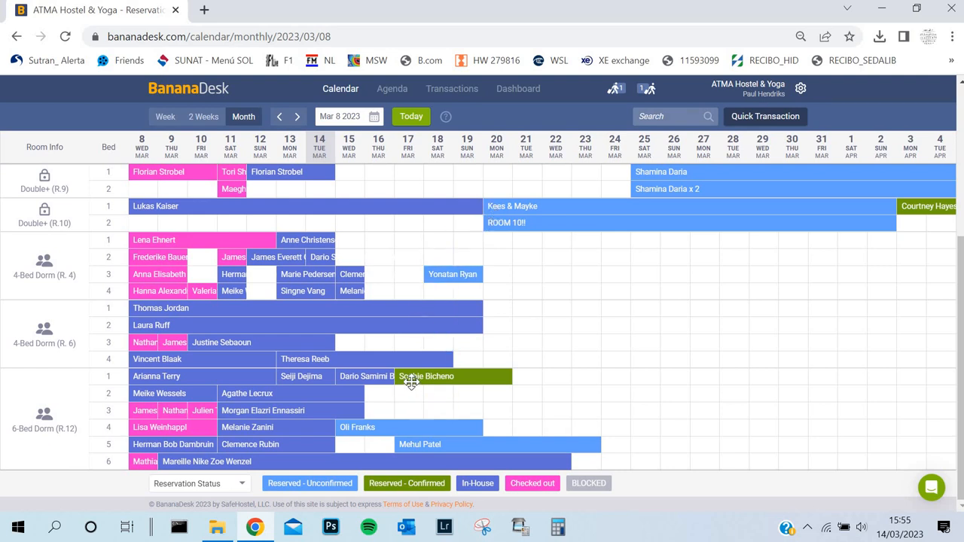
left_click_drag(402, 379, 404, 401)
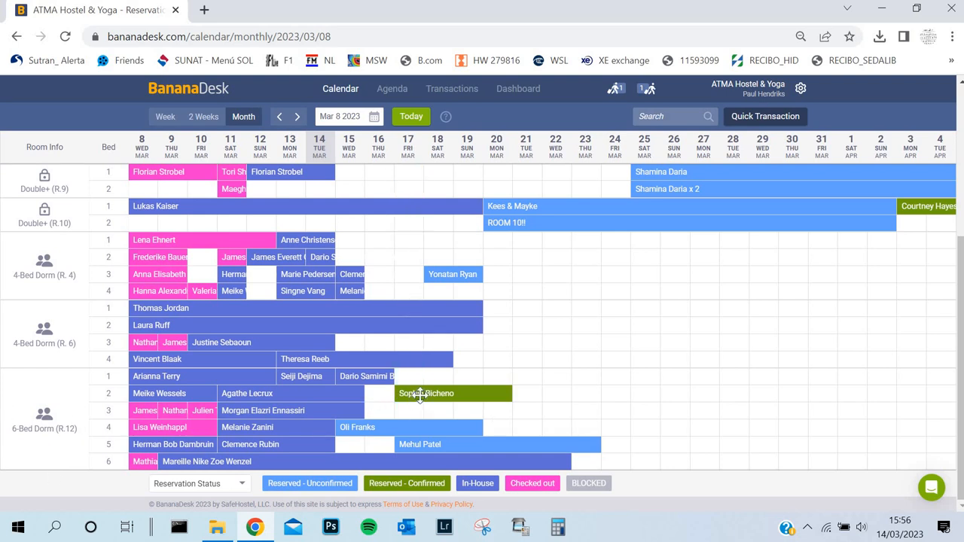
left_click_drag(412, 404, 413, 430)
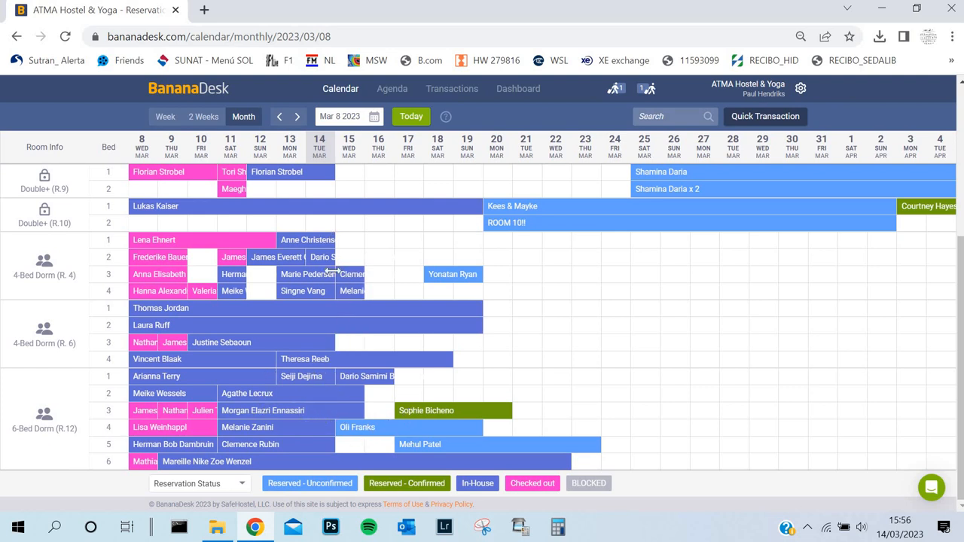
Step: In the 4-Bed Dorm (R.4), move bed 3's 15 March booking to bed 1 and bed 4's 15 March booking to bed 2
scroll(309, 376, "up", 2)
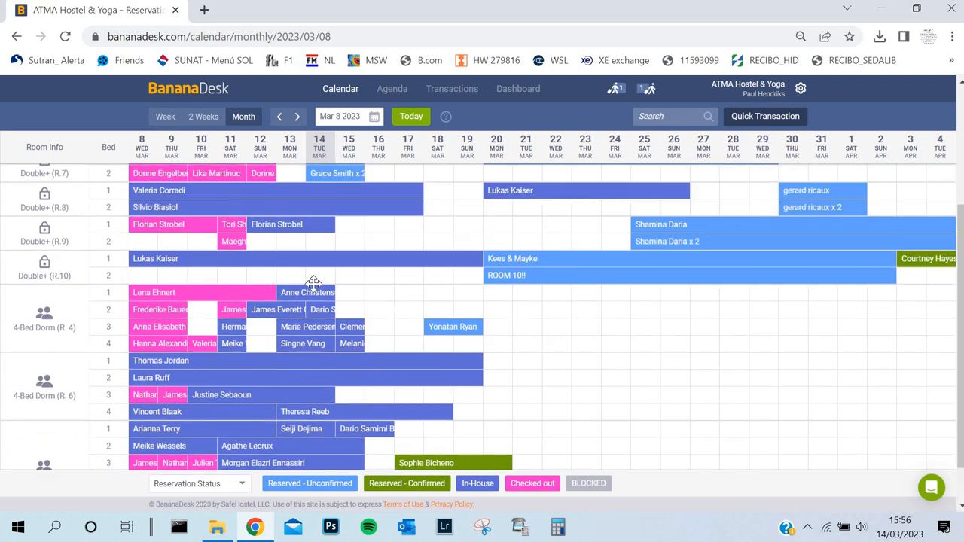
scroll(344, 424, "up", 1)
scroll(311, 340, "down", 3)
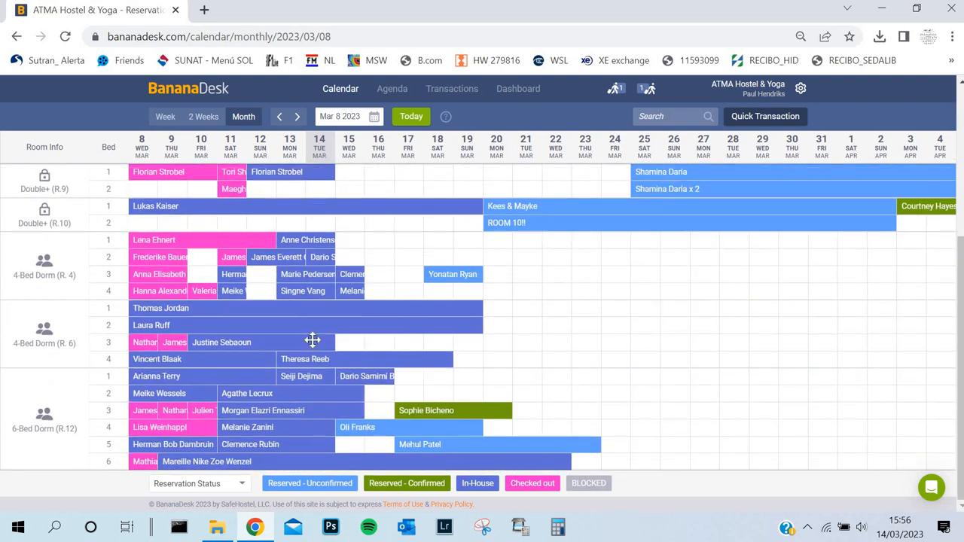
left_click_drag(350, 274, 349, 257)
left_click_drag(350, 291, 350, 276)
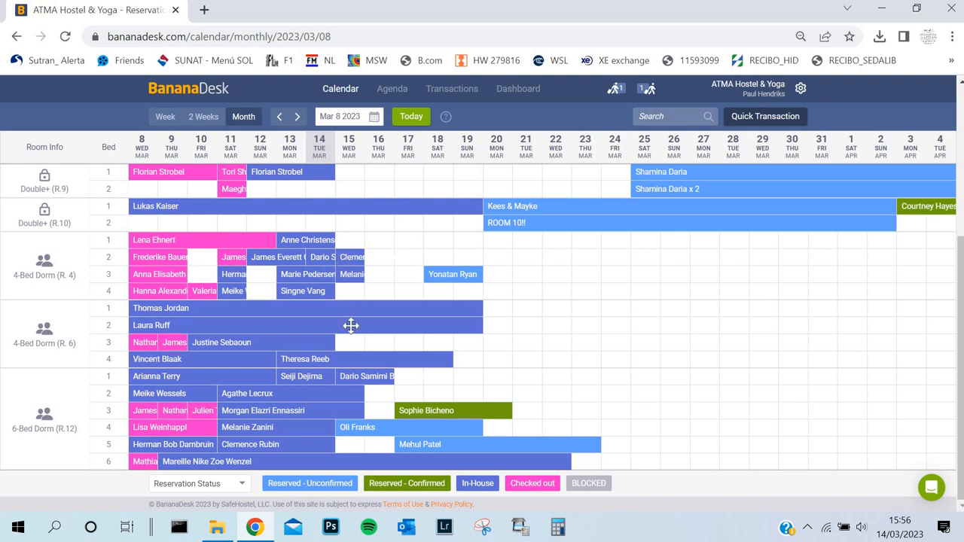
left_click_drag(349, 262, 350, 240)
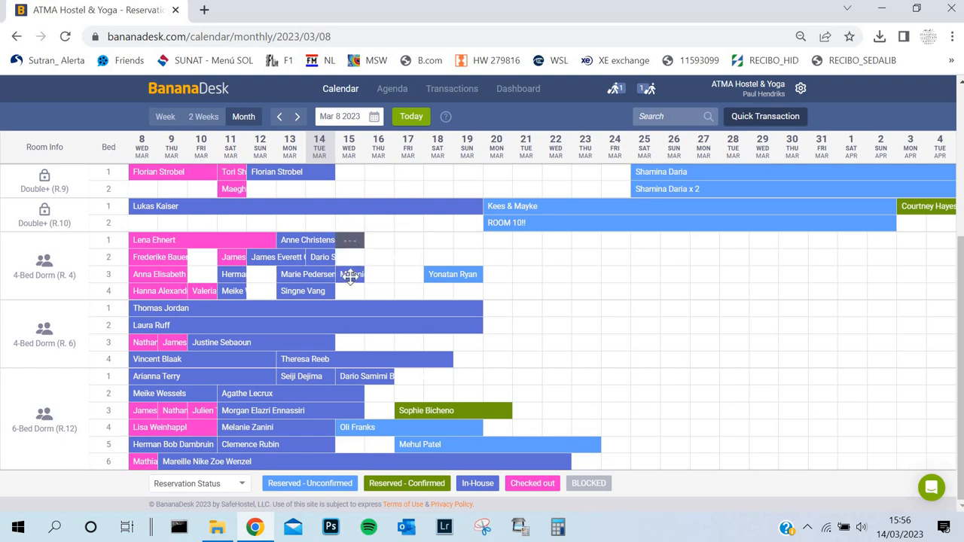
left_click_drag(350, 276, 350, 258)
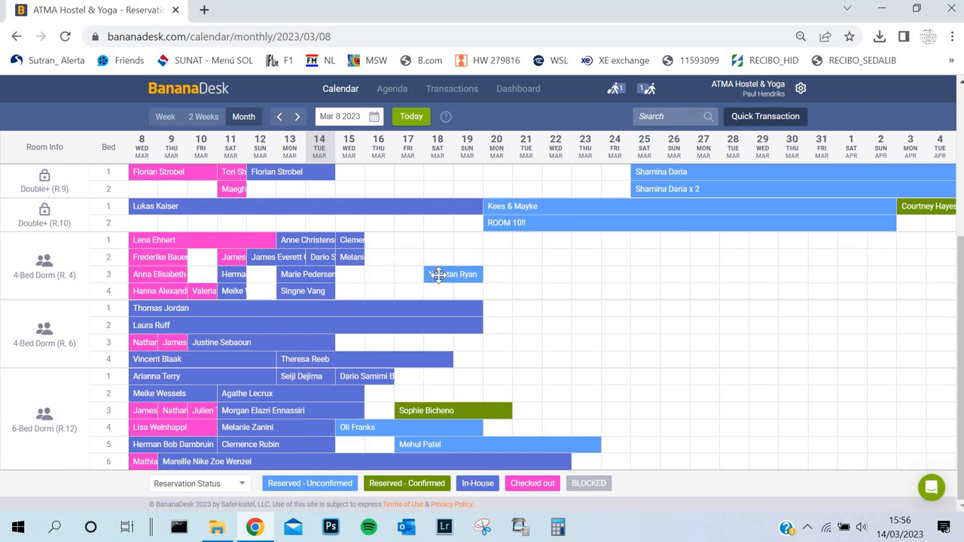
mouse_move(438, 274)
left_mouse_down()
mouse_move(436, 243)
mouse_move(438, 274)
left_mouse_up()
scroll(104, 344, "up", 2)
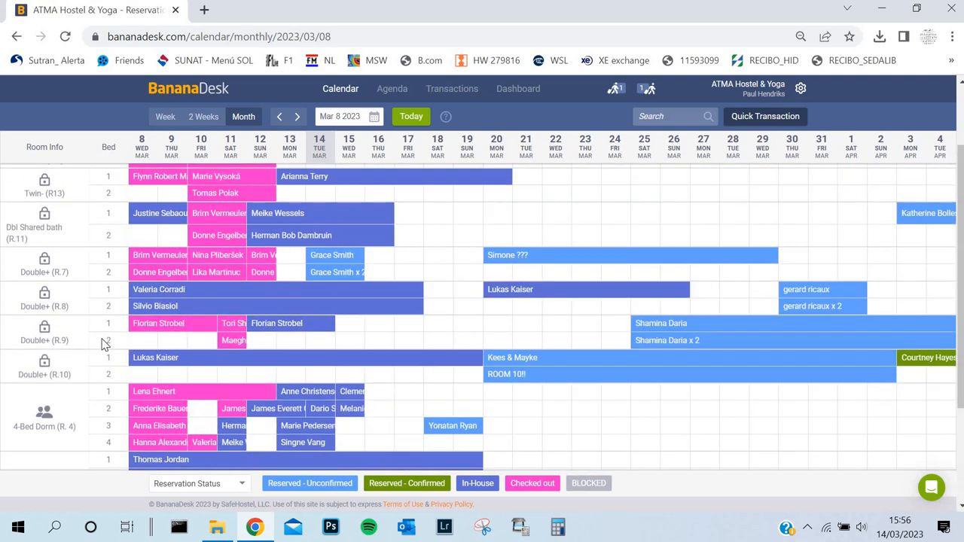
Step: Review the monthly calendar's private rooms and dorms for free beds and bookings in each room type
scroll(69, 344, "up", 2)
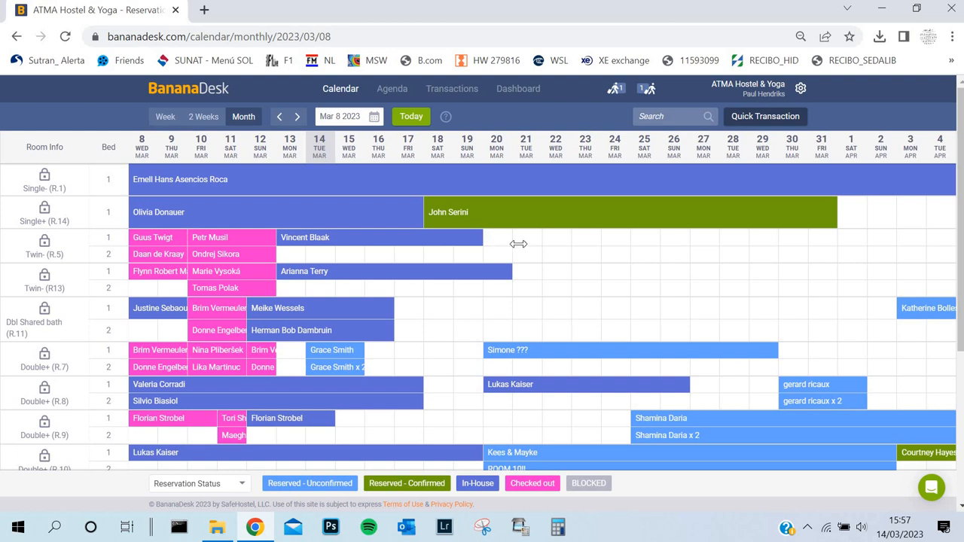
left_click_drag(518, 243, 479, 240)
scroll(24, 333, "down", 3)
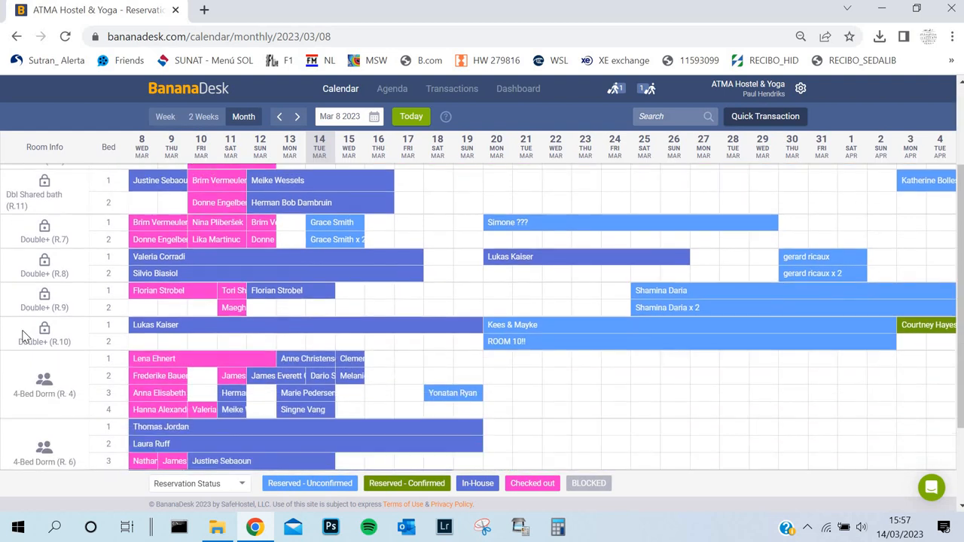
scroll(27, 316, "up", 3)
scroll(60, 339, "down", 3)
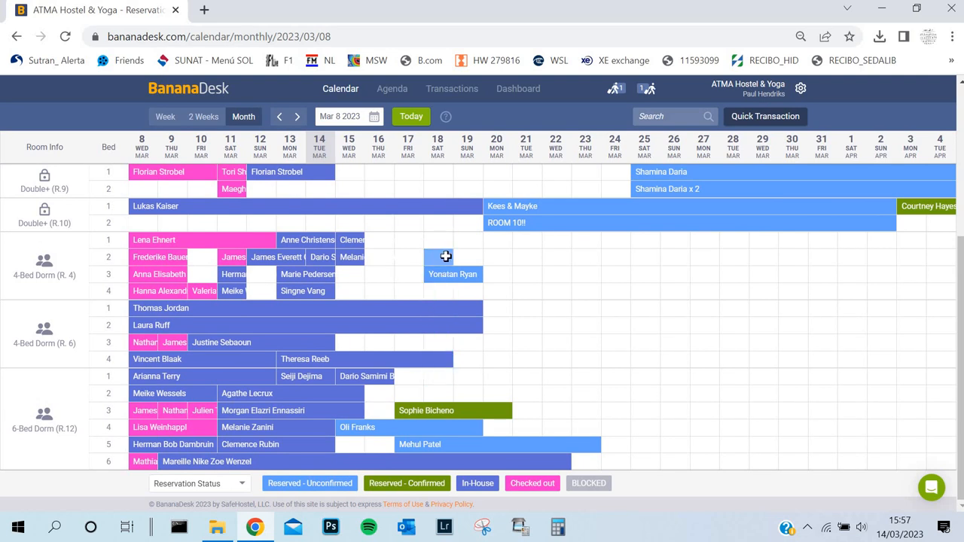
scroll(445, 260, "up", 3)
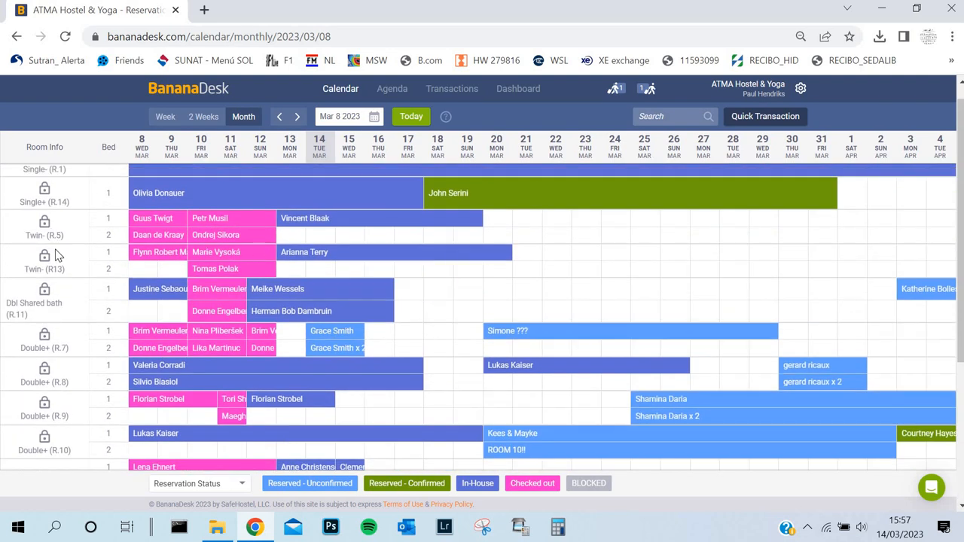
scroll(57, 256, "down", 1)
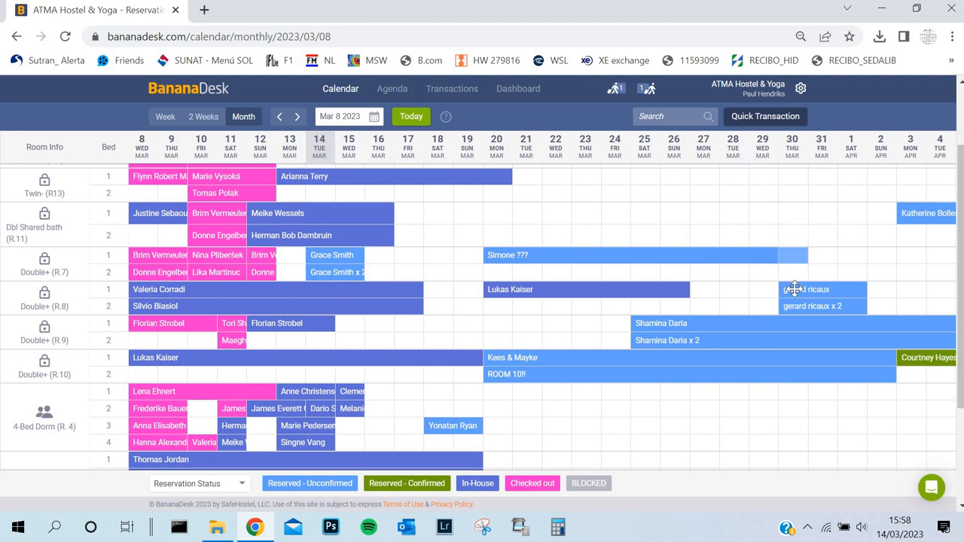
Step: Try both beds of the 30 March booking from Double+ (R.8) in Double+ (R.7), and return them to R.8
left_click_drag(792, 289, 792, 257)
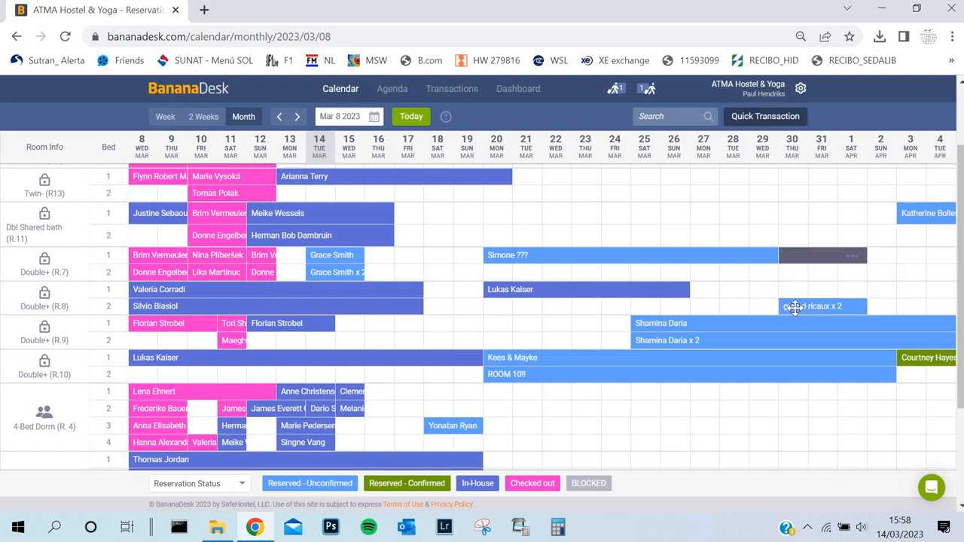
left_click_drag(794, 307, 794, 274)
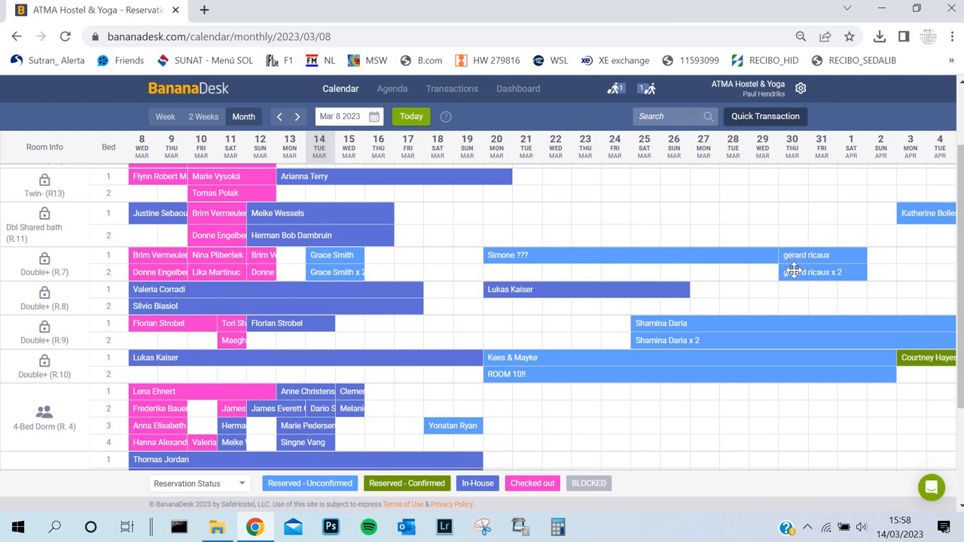
left_click_drag(792, 276, 787, 305)
left_click_drag(789, 256, 788, 289)
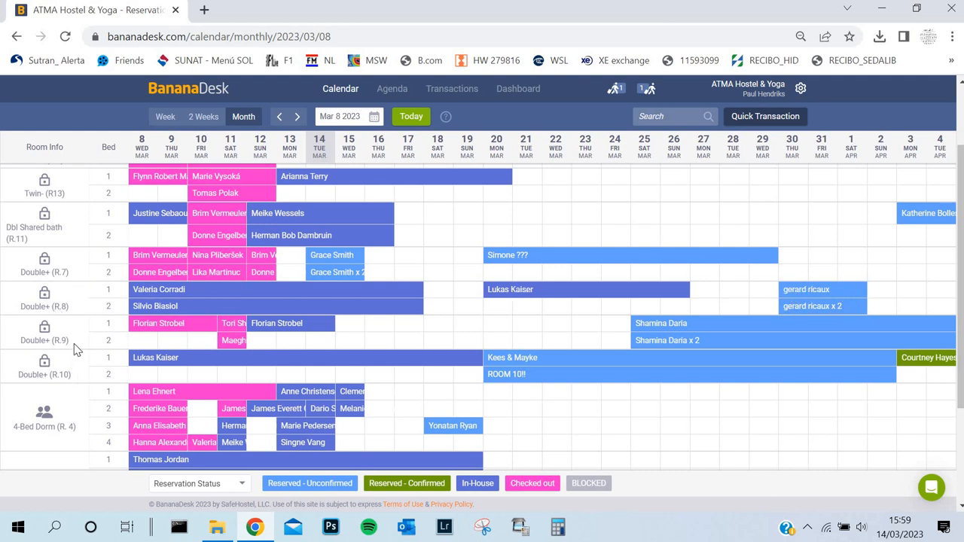
Step: Place the two-bed 30 March booking directly behind the 20 March booking in Double+ (R.7), and restore it to Double+ (R.8)
left_click_drag(789, 293, 788, 258)
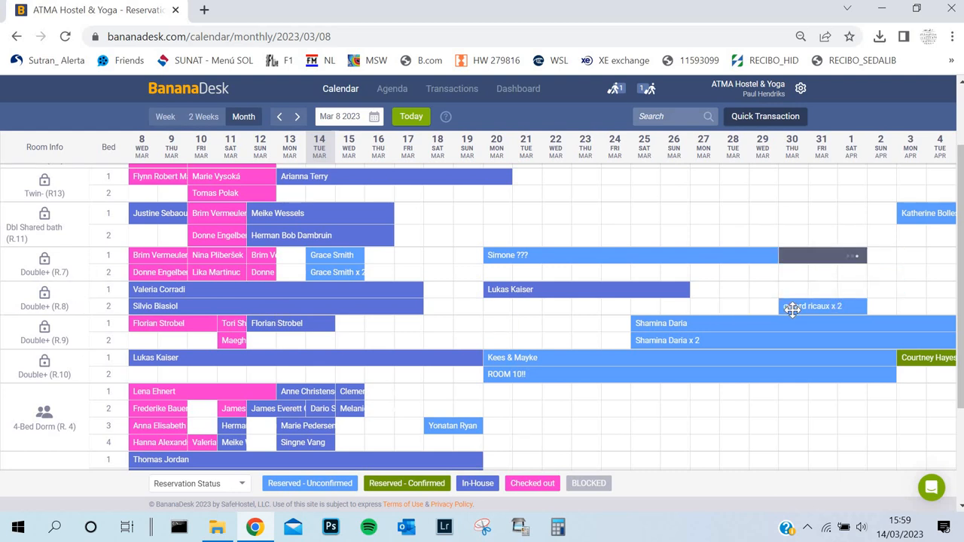
left_click_drag(790, 309, 791, 273)
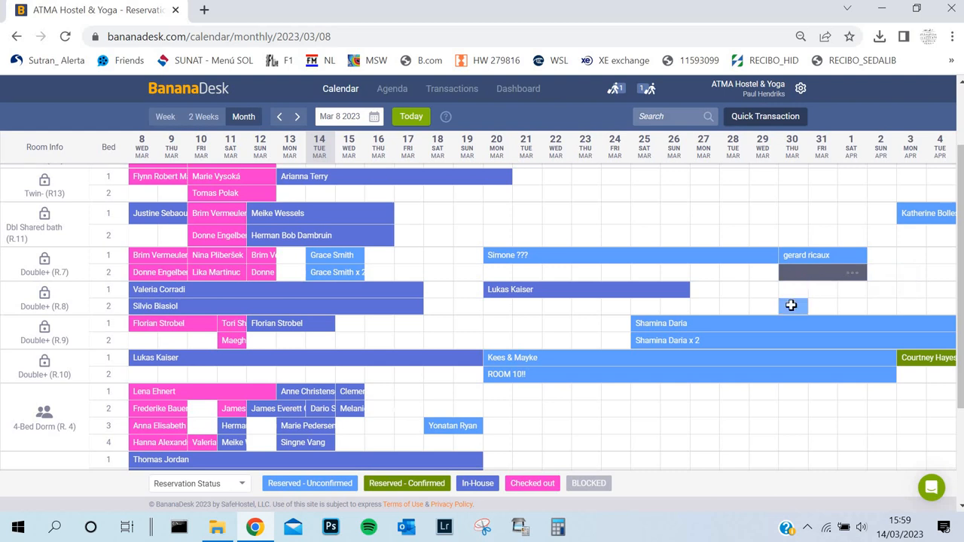
mouse_move(689, 289)
left_mouse_down()
mouse_move(902, 281)
mouse_move(685, 292)
left_mouse_up()
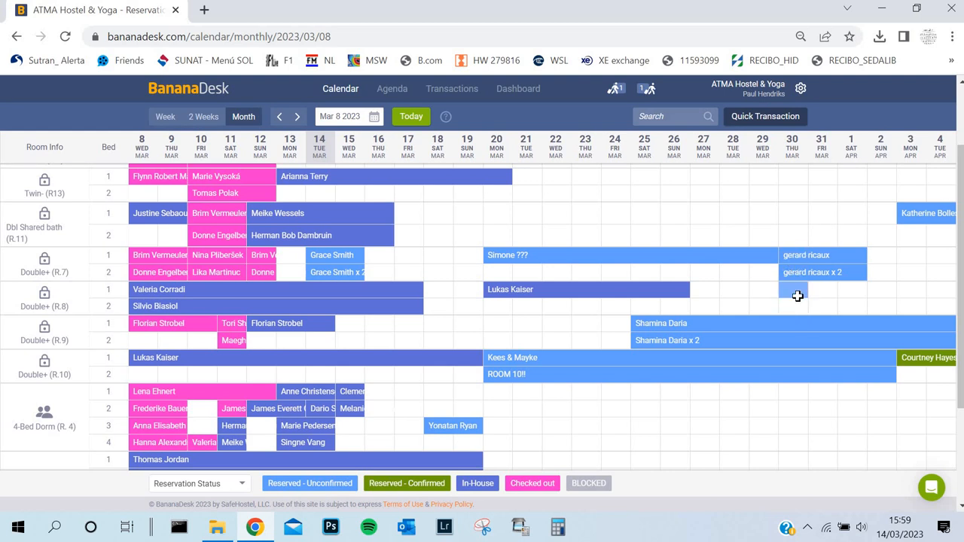
scroll(797, 296, "up", 2)
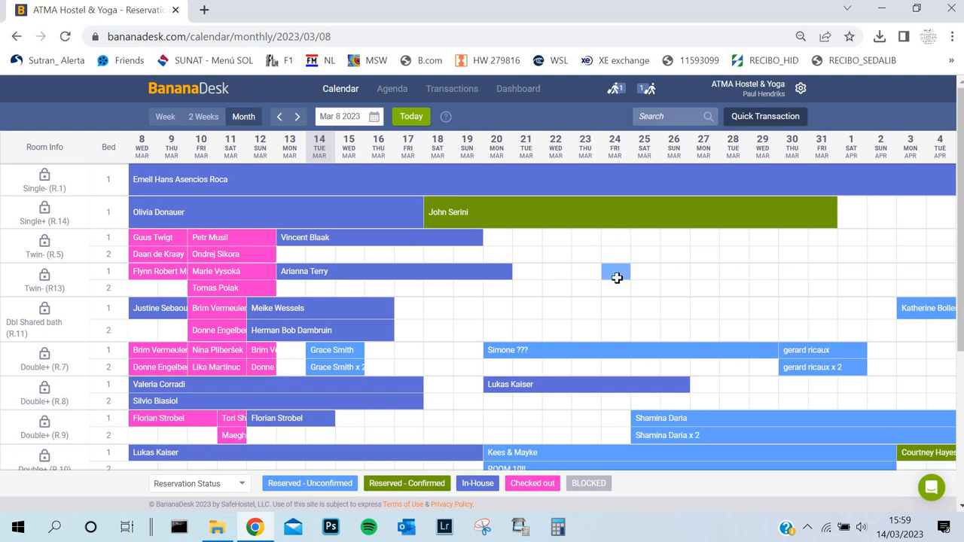
scroll(39, 325, "down", 2)
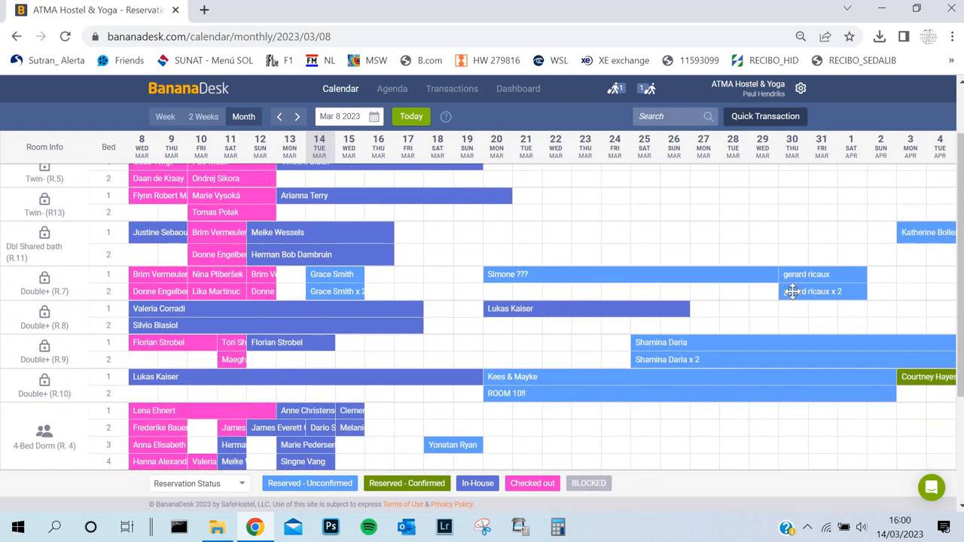
left_click_drag(796, 296, 791, 328)
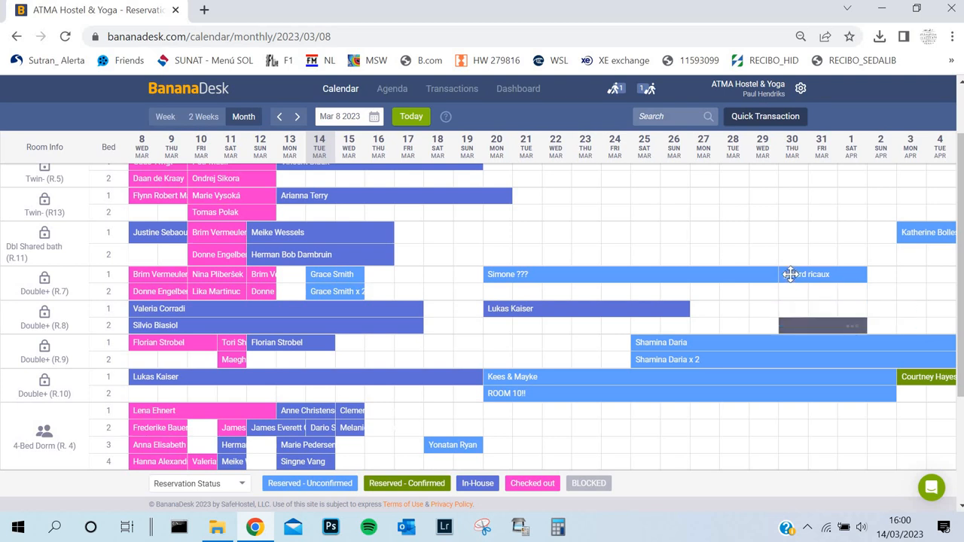
left_click_drag(790, 278, 788, 306)
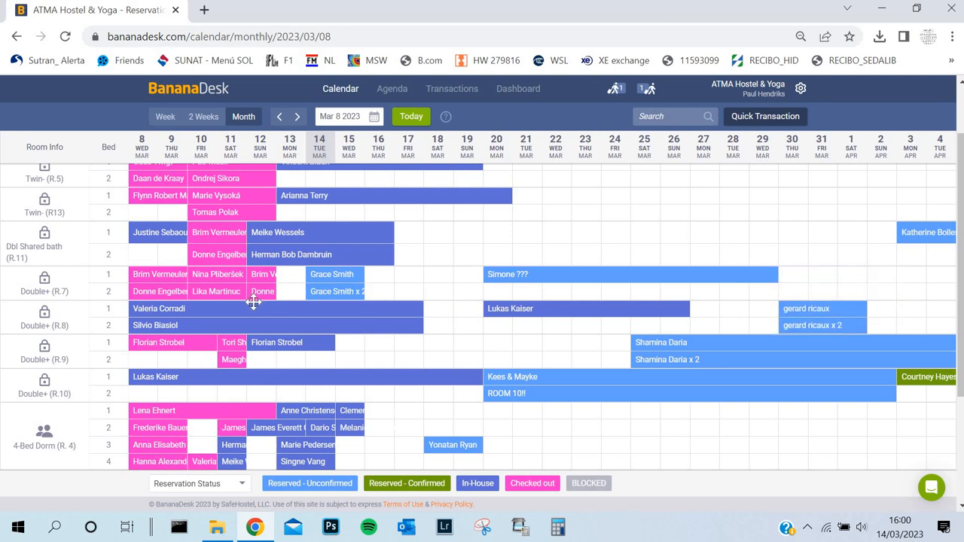
Step: In the 6-Bed Dorm (R.12), move the unconfirmed 17 March booking from bed 5 to bed 2
scroll(256, 301, "down", 3)
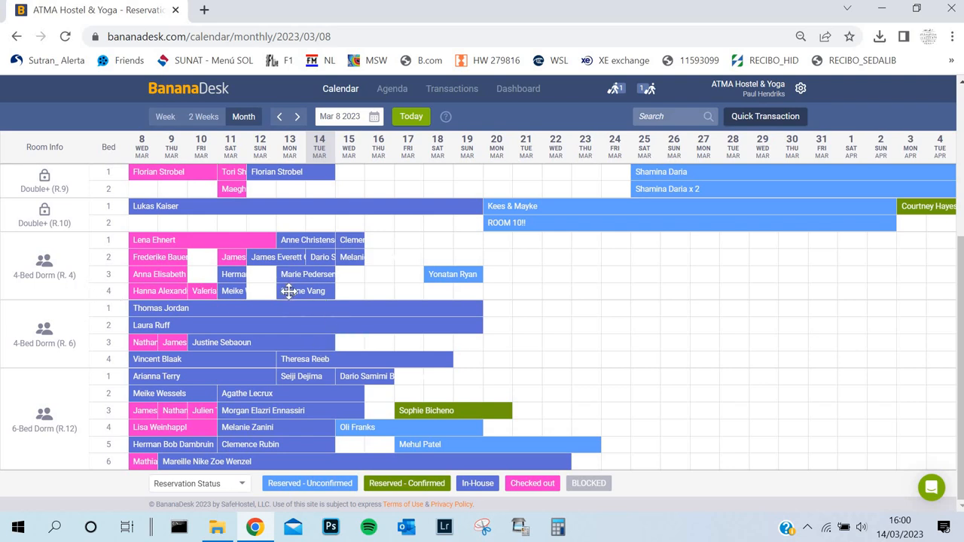
mouse_move(286, 291)
left_mouse_down()
mouse_move(284, 375)
mouse_move(290, 291)
left_mouse_up()
scroll(307, 323, "up", 4)
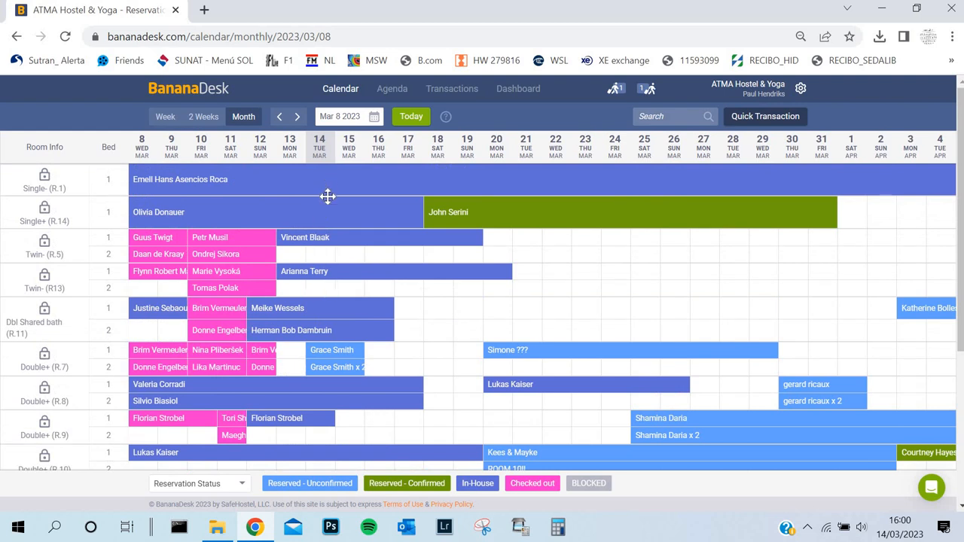
scroll(328, 205, "down", 2)
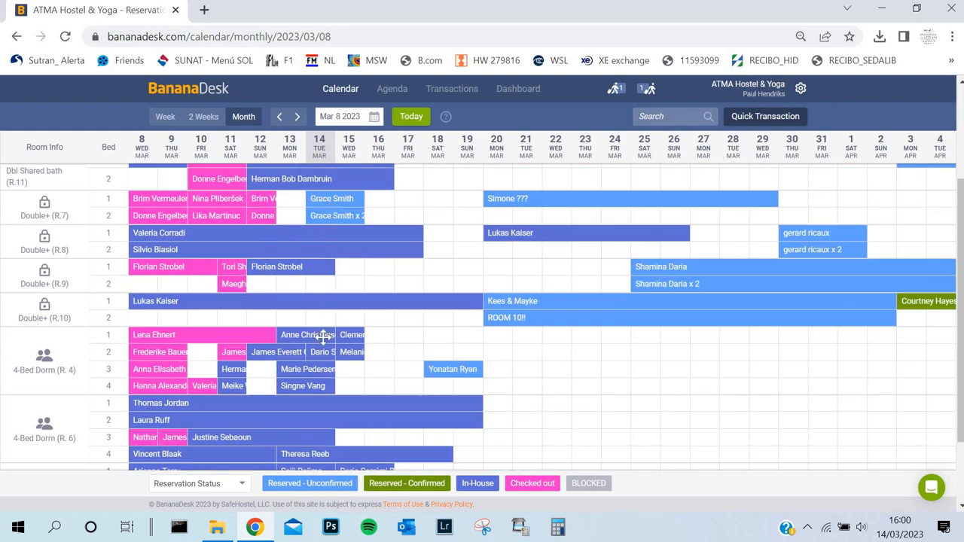
scroll(312, 402, "down", 1)
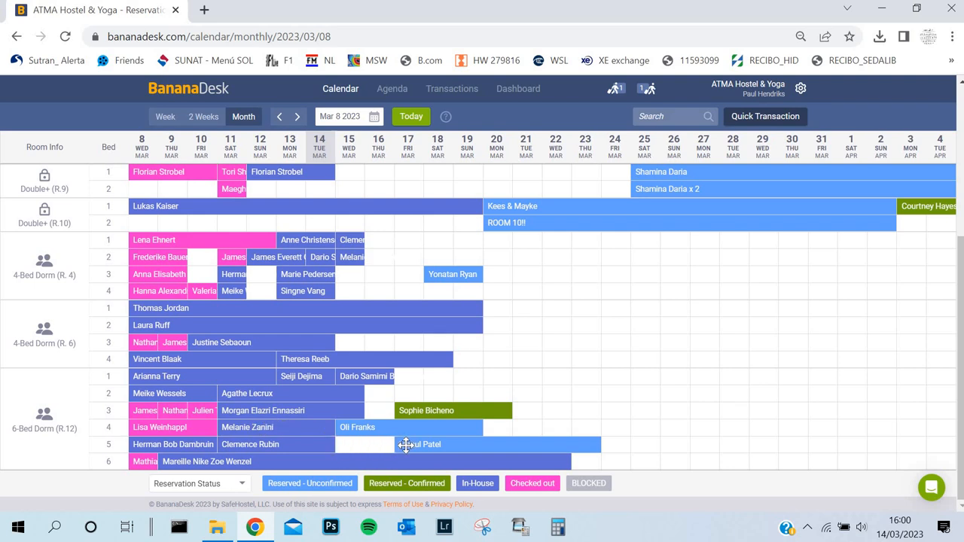
left_click_drag(408, 447, 409, 395)
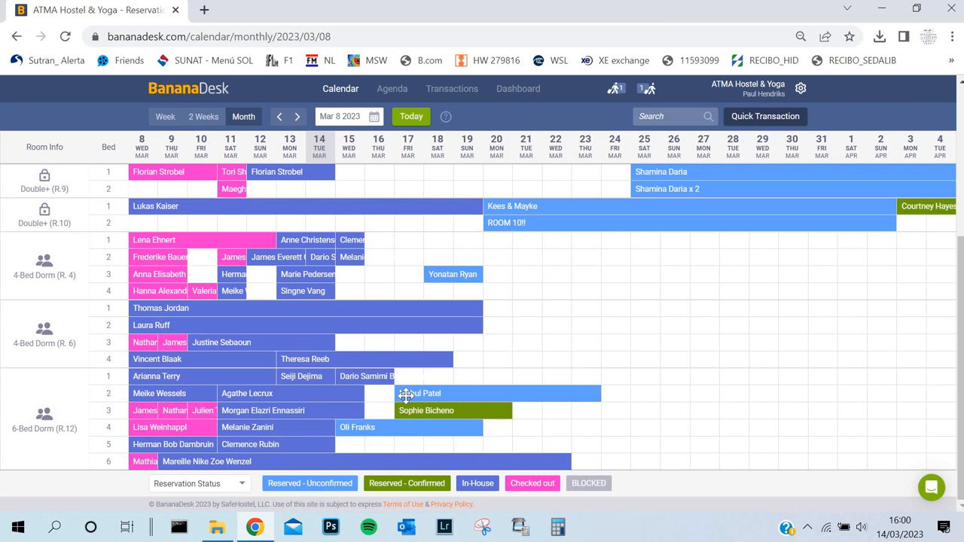
mouse_move(405, 396)
left_mouse_down()
mouse_move(402, 346)
mouse_move(405, 396)
left_mouse_up()
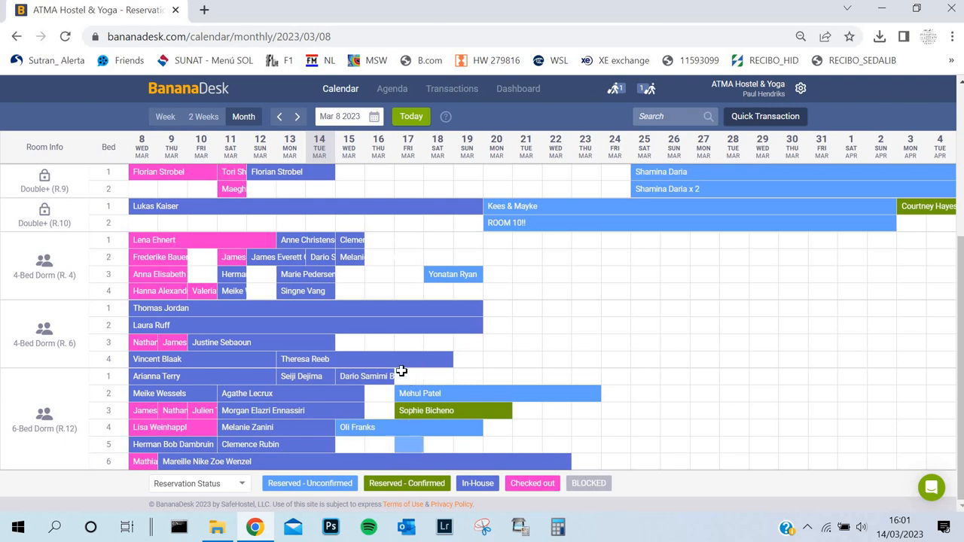
Step: Open the two-bed 14 March reservation in Double+ (R.7) and view its guest list
scroll(402, 371, "up", 3)
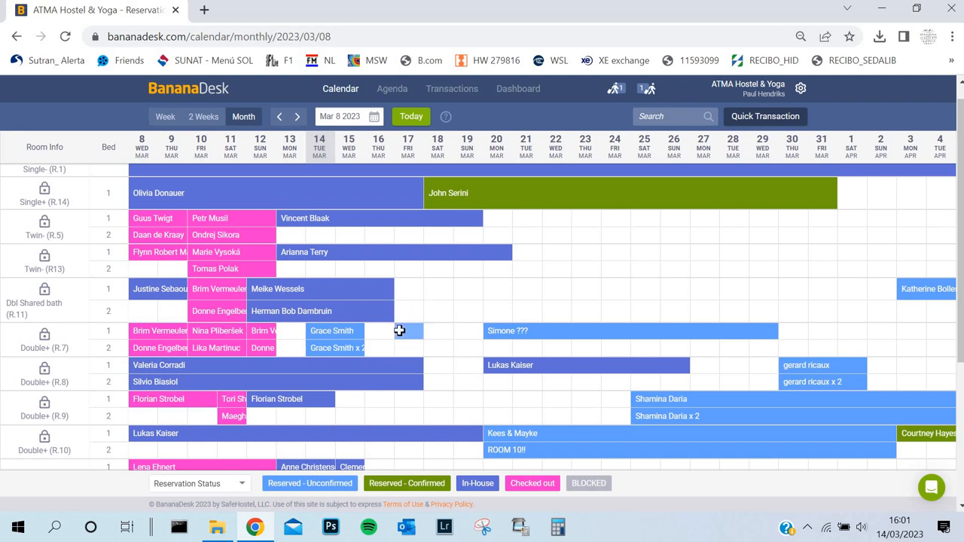
scroll(334, 213, "up", 1)
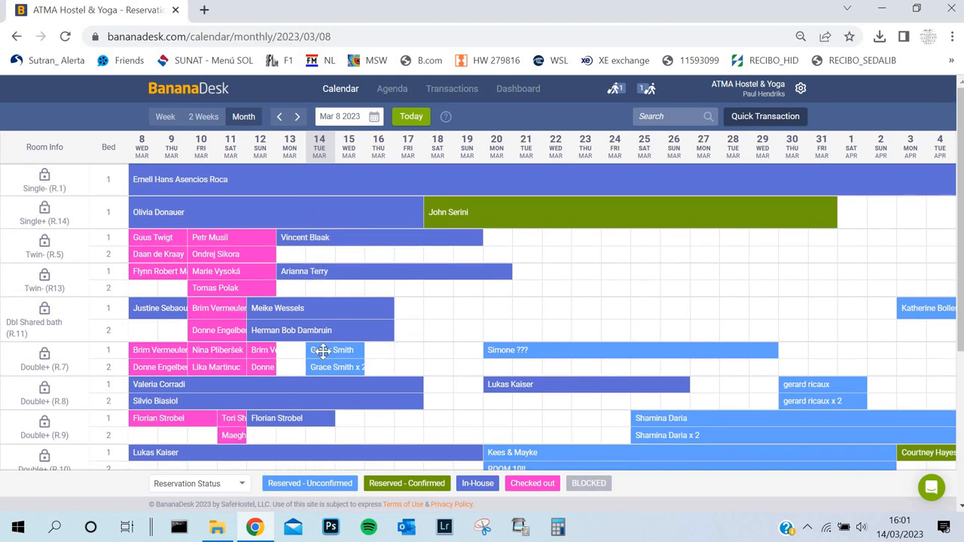
scroll(322, 365, "down", 3)
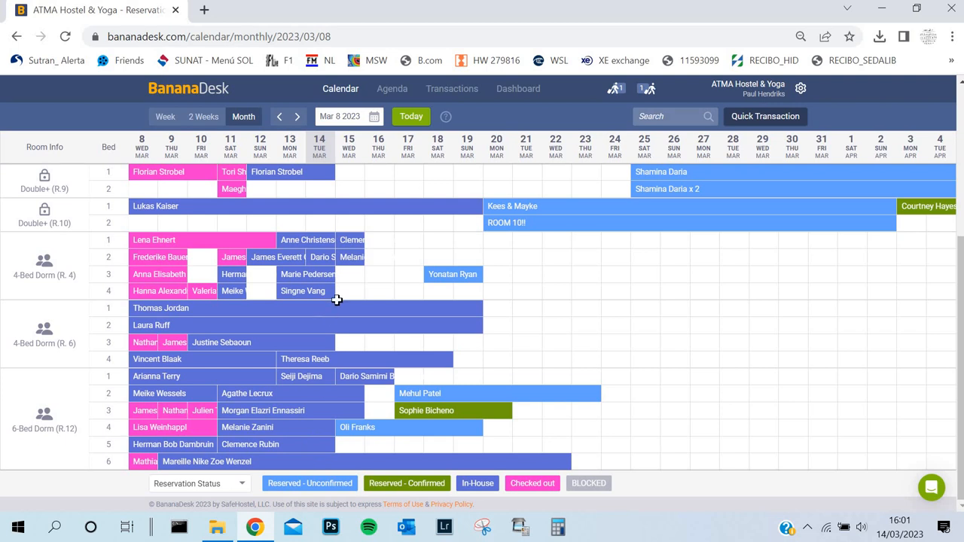
scroll(334, 294, "up", 3)
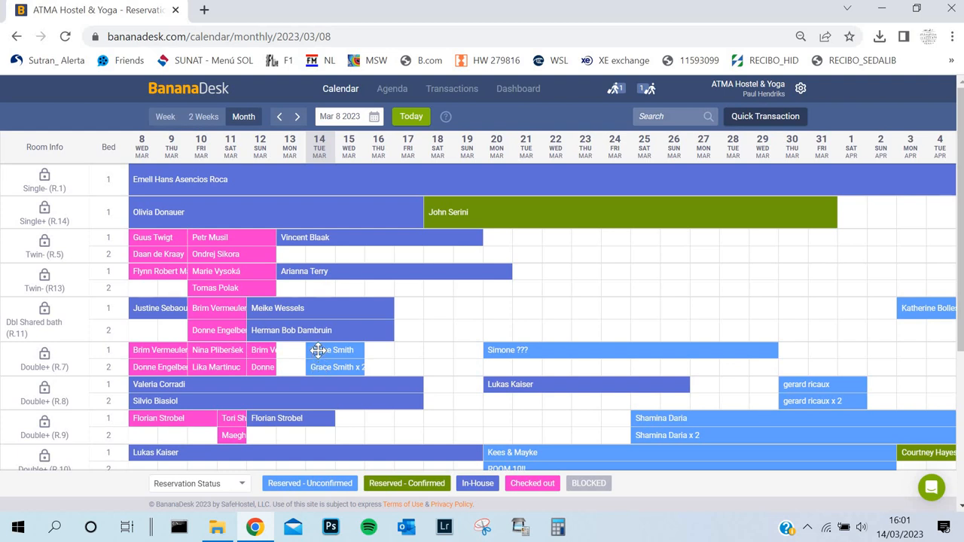
left_click(319, 356)
left_click(322, 363)
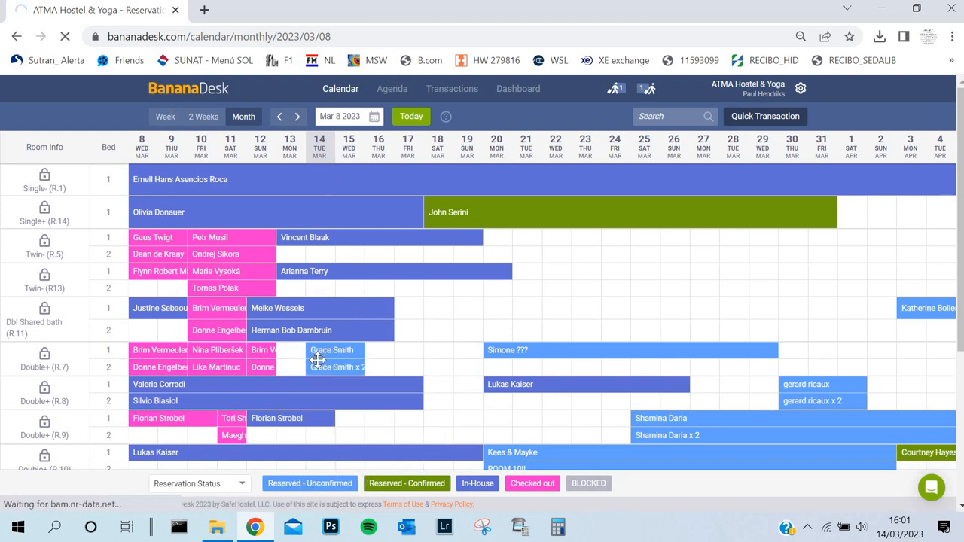
scroll(189, 399, "down", 2)
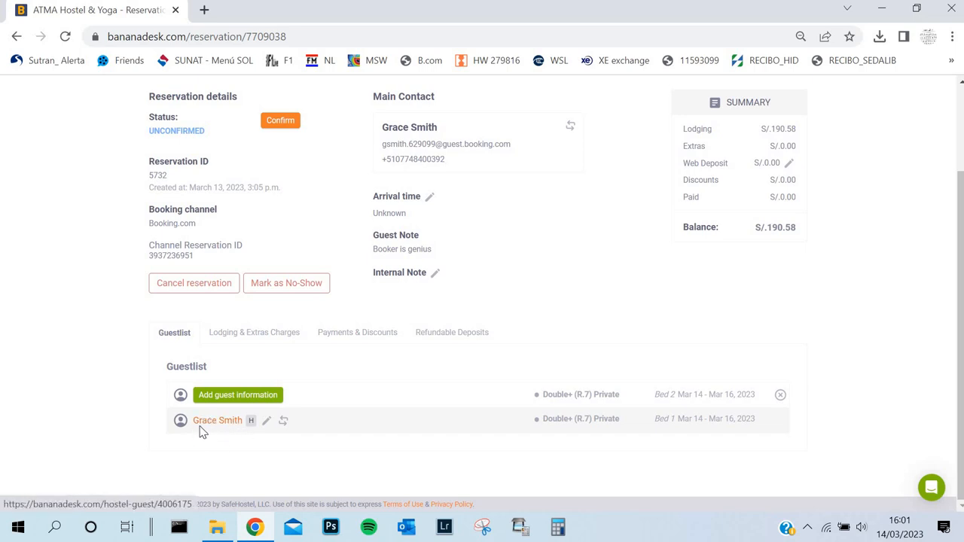
Step: Open the reservation holder's guest details, try editing the name, and submit the update
left_click(266, 422)
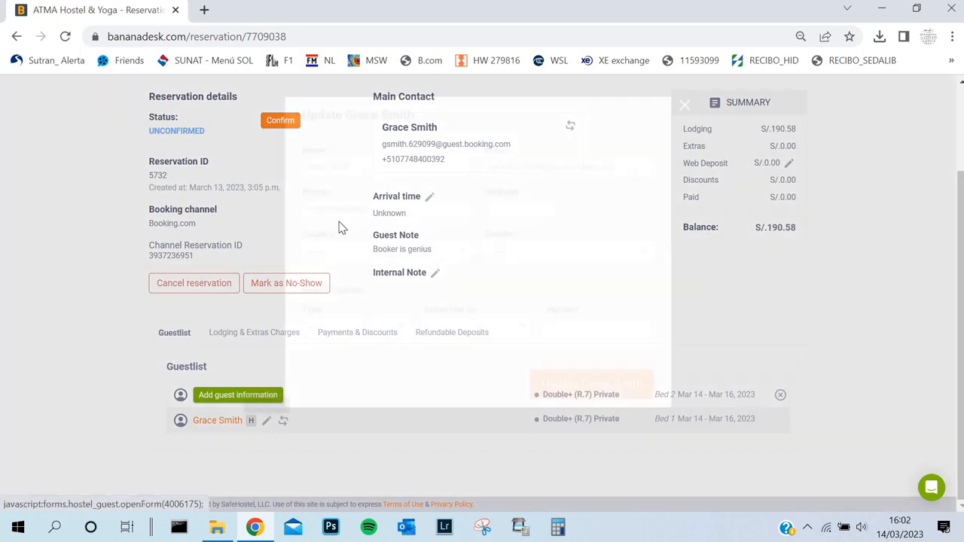
left_click(328, 165)
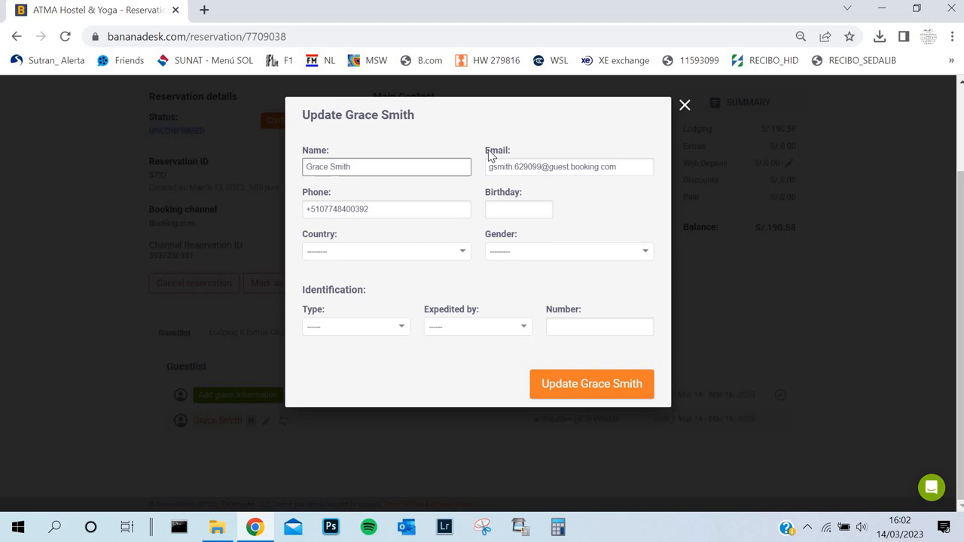
type("AL ice")
key("BackSpace")
key("BackSpace")
key("BackSpace")
key("BackSpace")
key("BackSpace")
key("BackSpace")
left_click(577, 378)
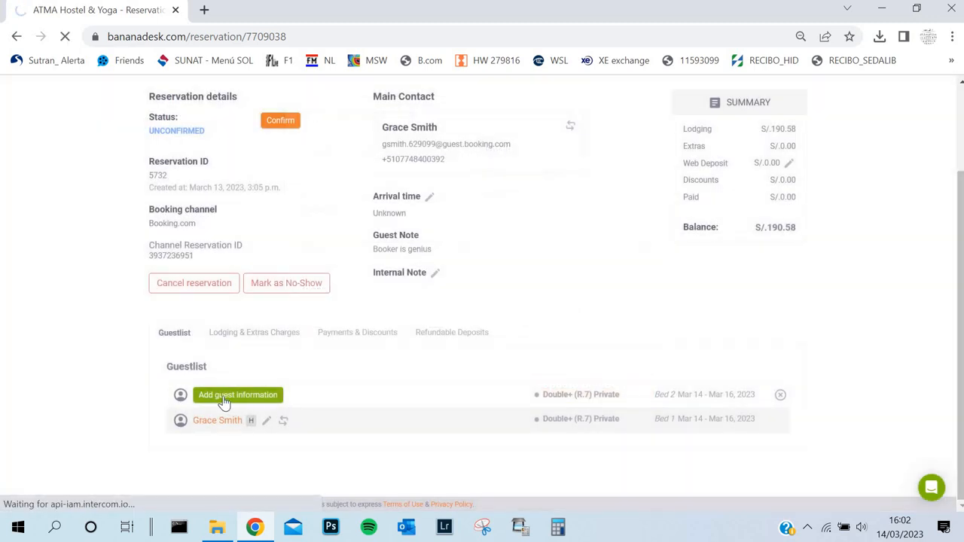
Step: View the form for adding the bed 2 guest's information, and close it without adding anyone
left_click(226, 399)
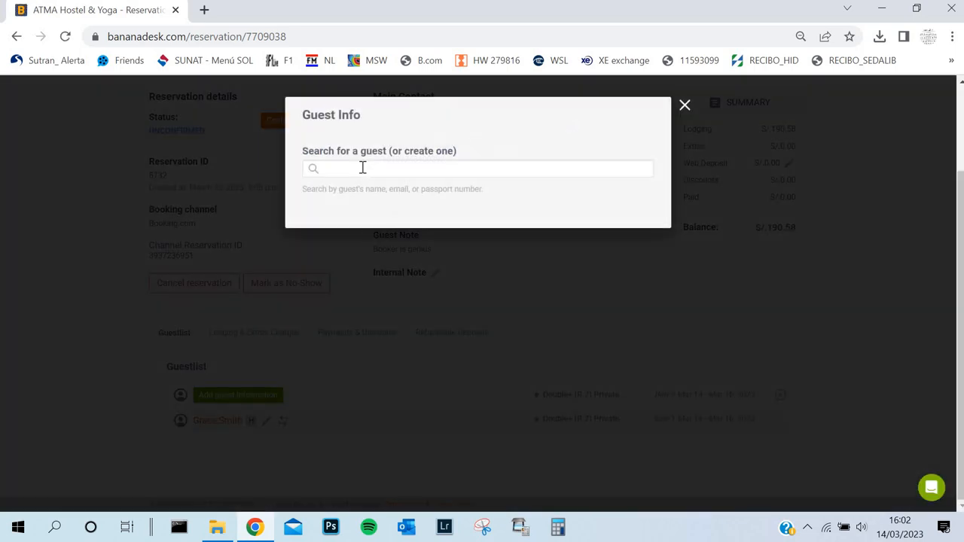
left_click(685, 105)
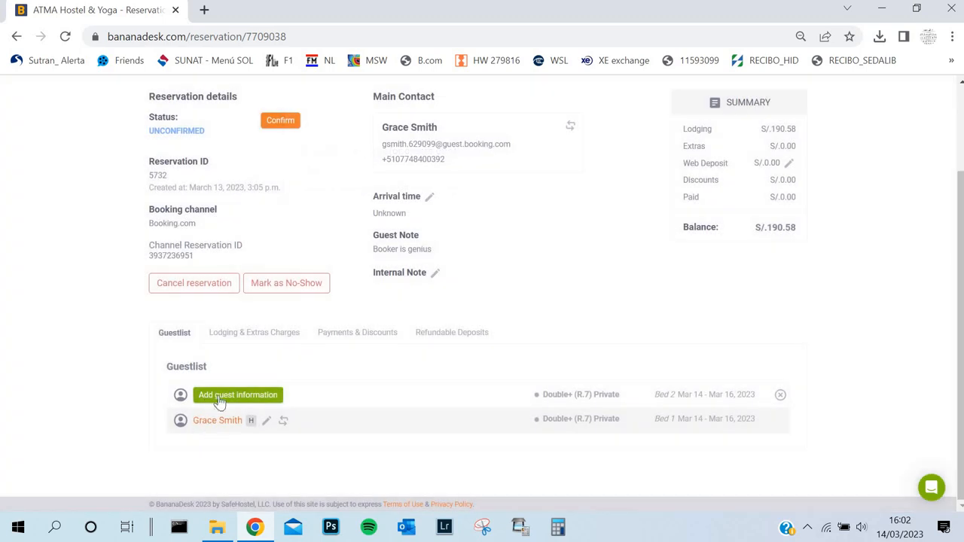
Step: Try checking in the 14 March reservation, and return to the monthly calendar
scroll(451, 388, "up", 2)
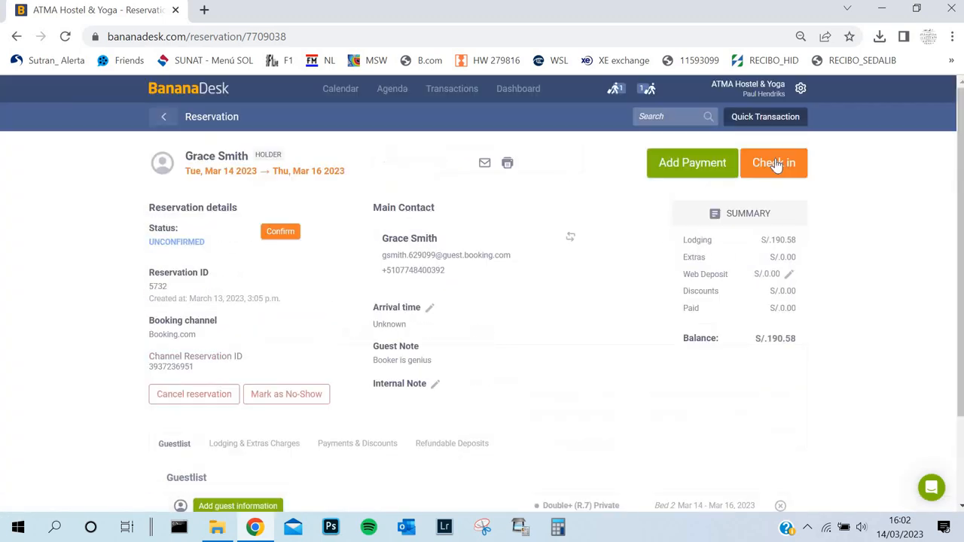
left_click(775, 167)
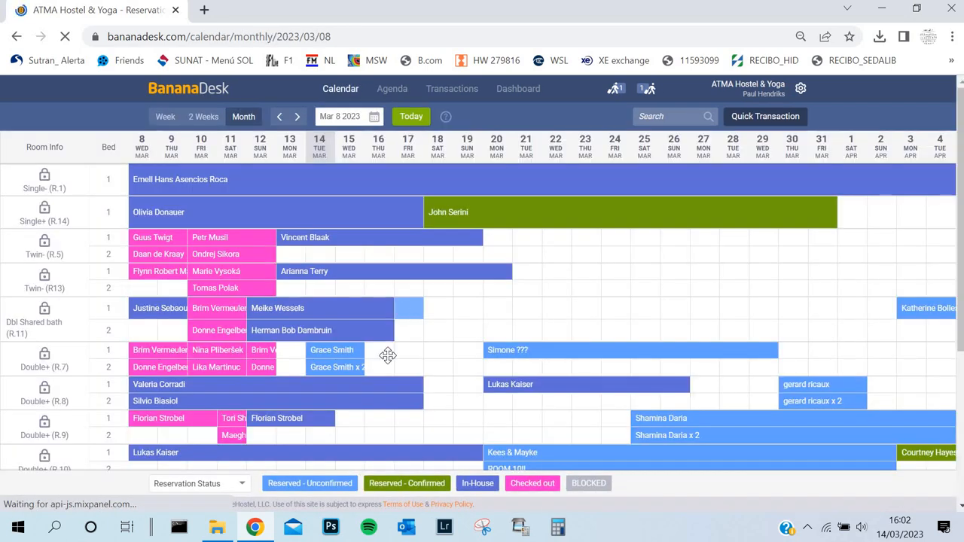
scroll(331, 207, "down", 2)
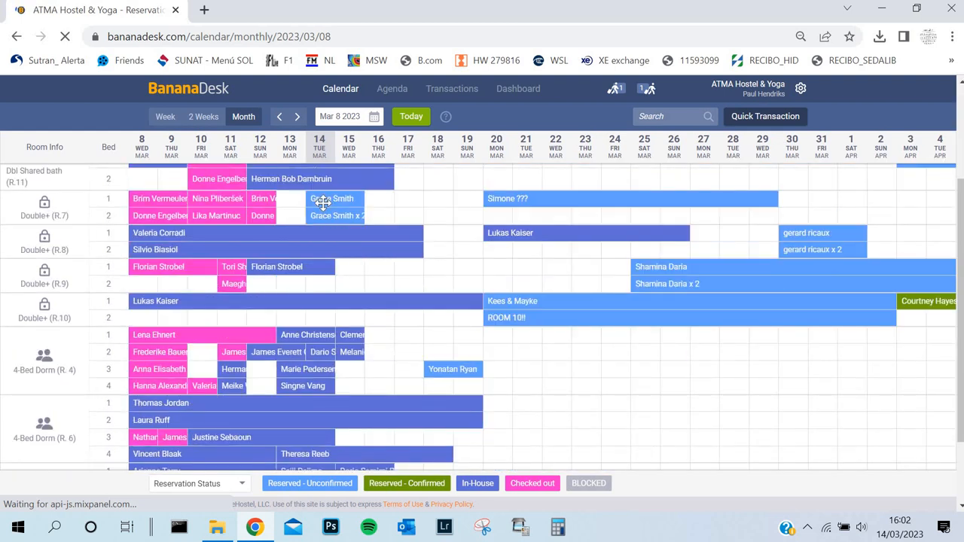
Step: Review the monthly calendar's bed occupancy around 14 March across all rooms, from Single- (R.1) down to the 6-Bed Dorm (R.12)
scroll(318, 226, "up", 1)
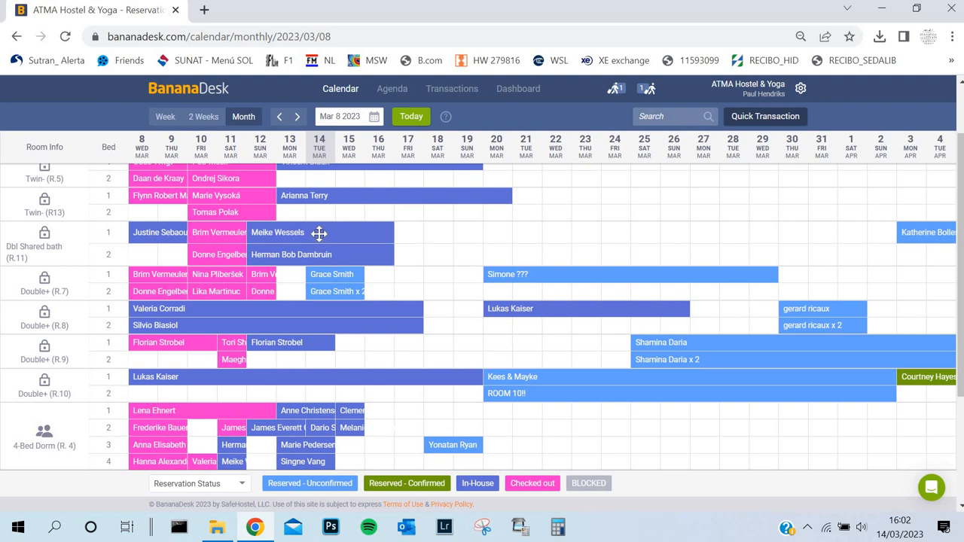
scroll(322, 296, "up", 1)
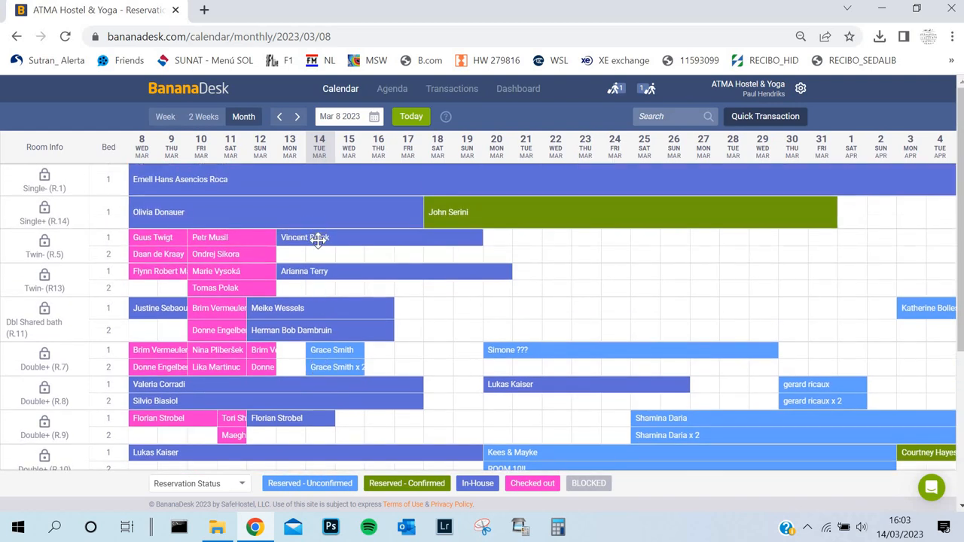
scroll(319, 238, "down", 2)
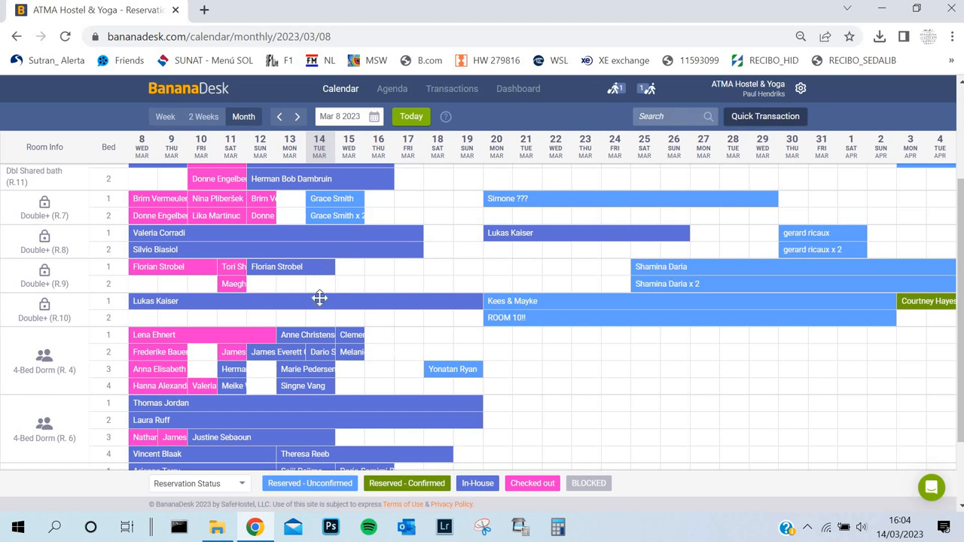
scroll(319, 298, "up", 2)
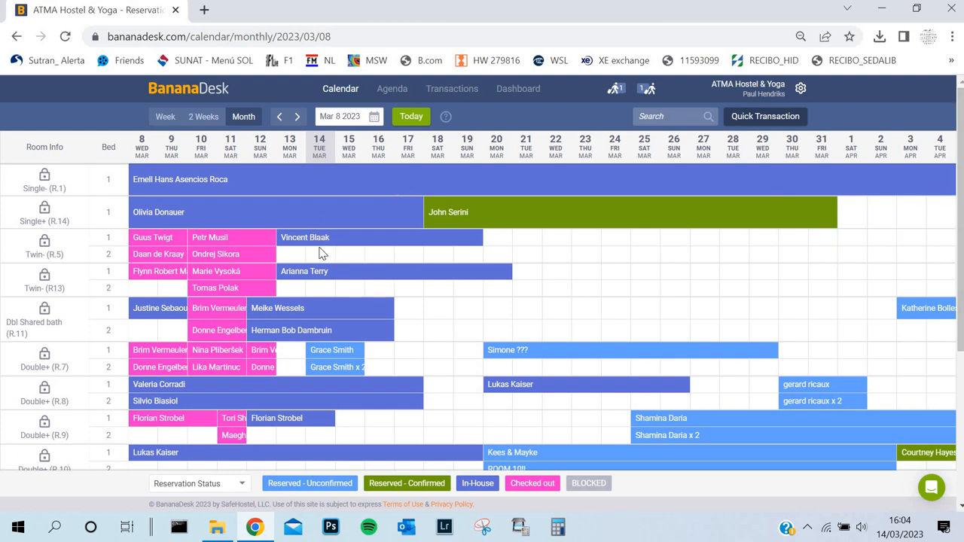
scroll(319, 309, "down", 3)
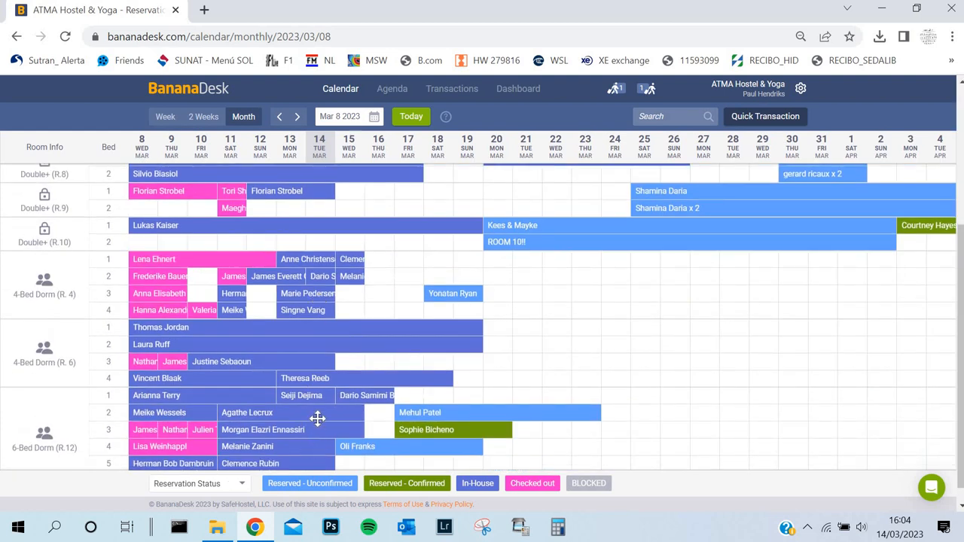
scroll(317, 419, "up", 3)
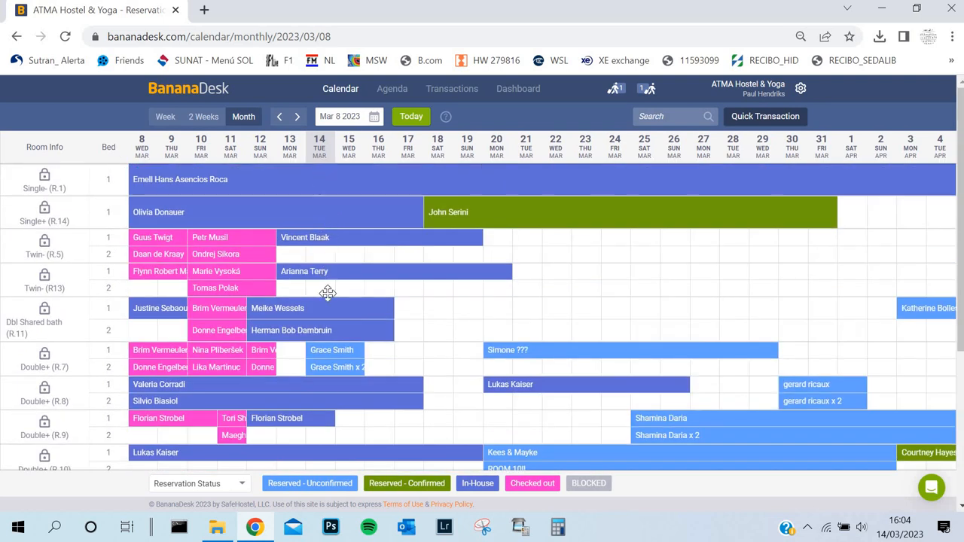
scroll(316, 316, "down", 3)
scroll(304, 442, "down", 1)
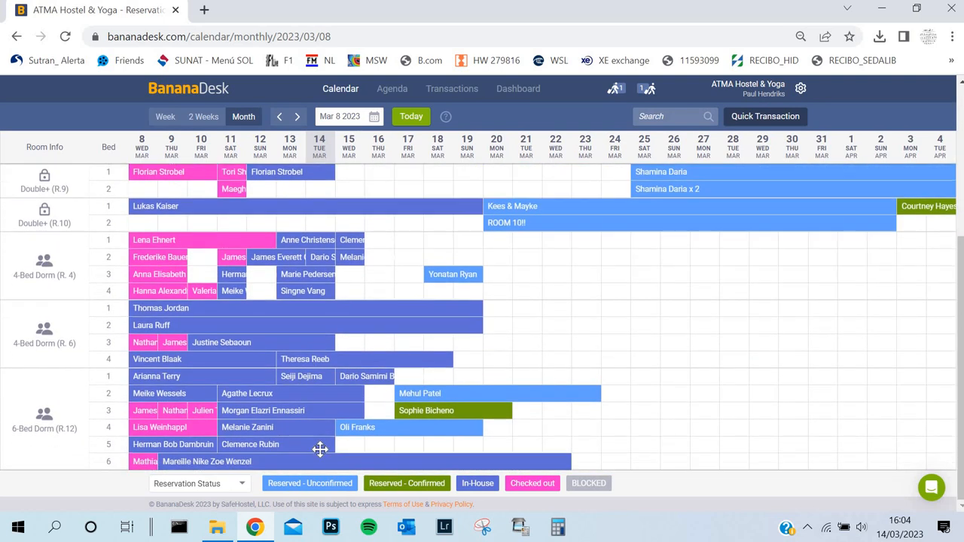
scroll(318, 413, "up", 3)
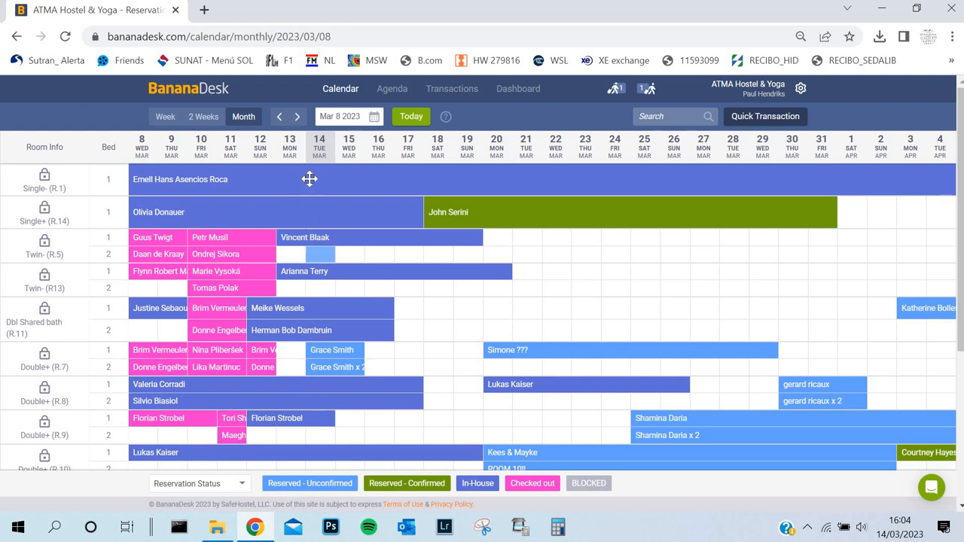
scroll(316, 195, "down", 3)
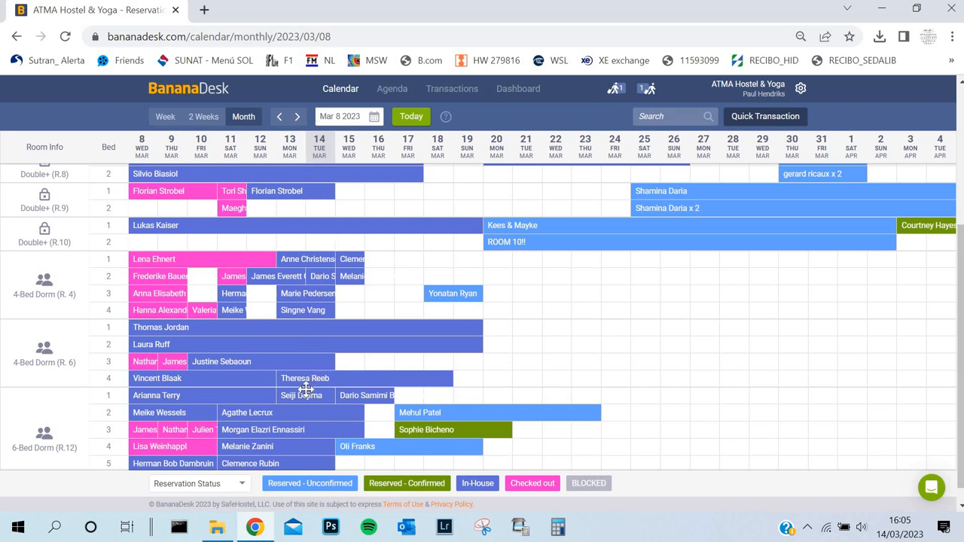
scroll(315, 226, "up", 5)
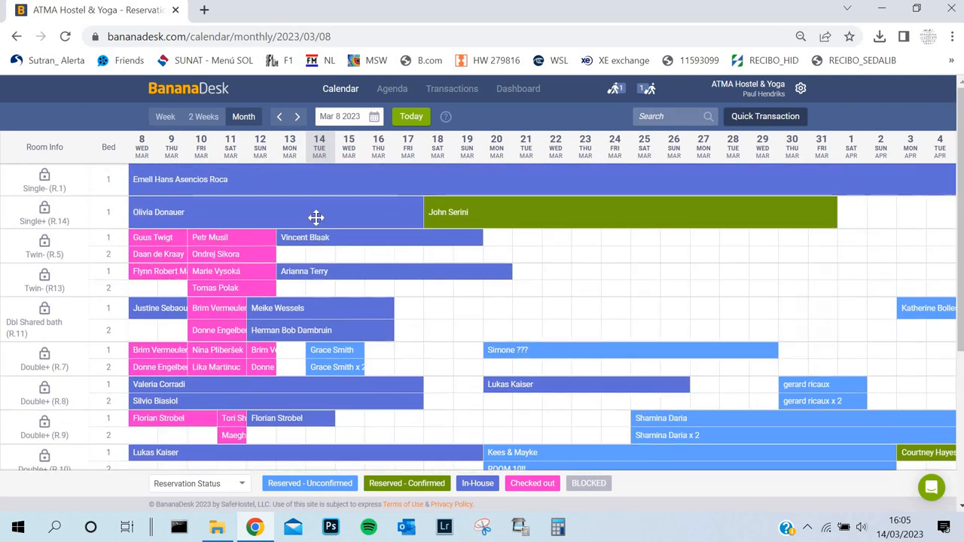
scroll(314, 241, "down", 5)
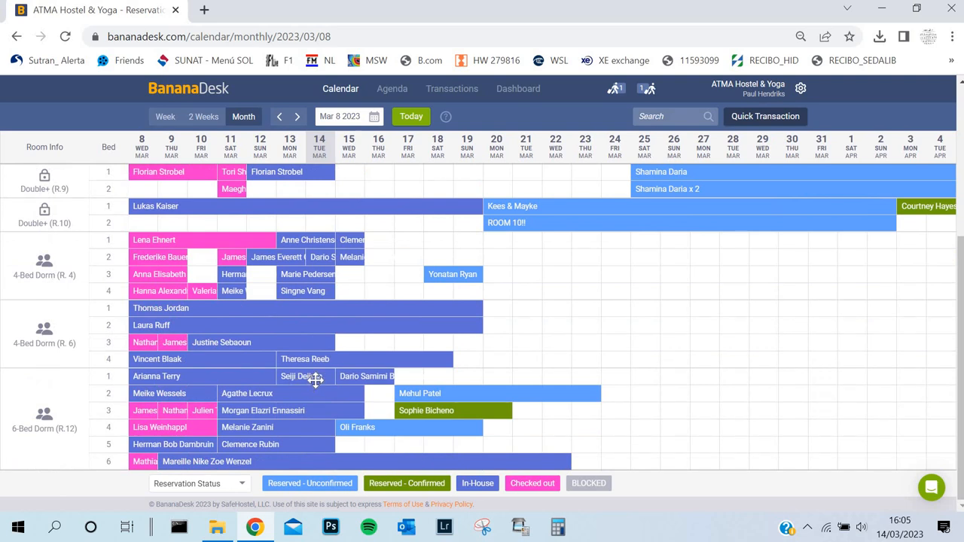